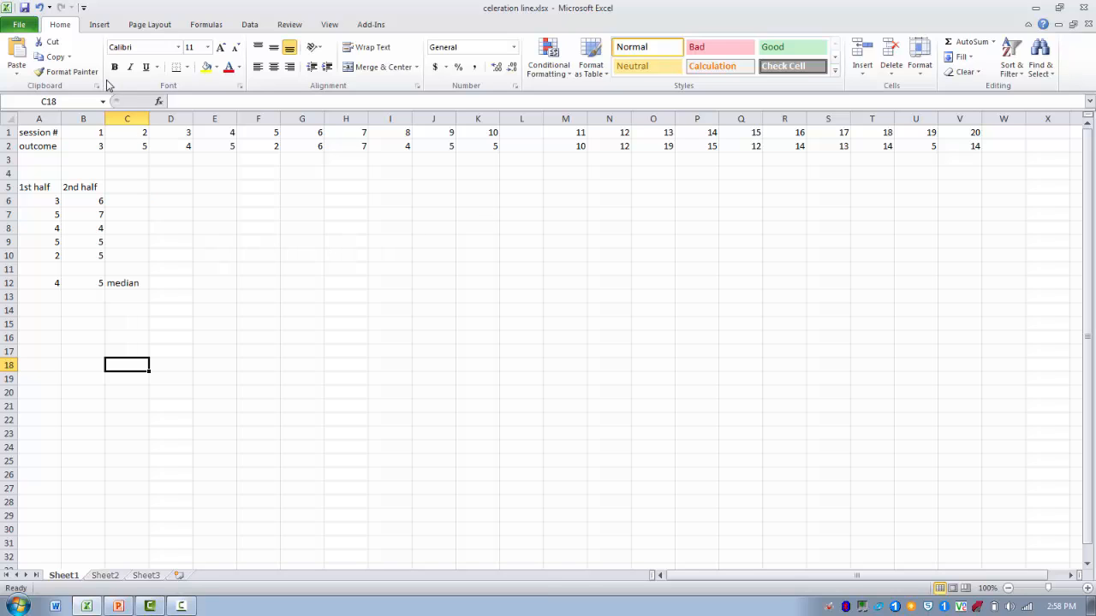
Insert a basic 2-D line chart that plots the outcome values in B2:V2 of Sheet1
click(100, 25)
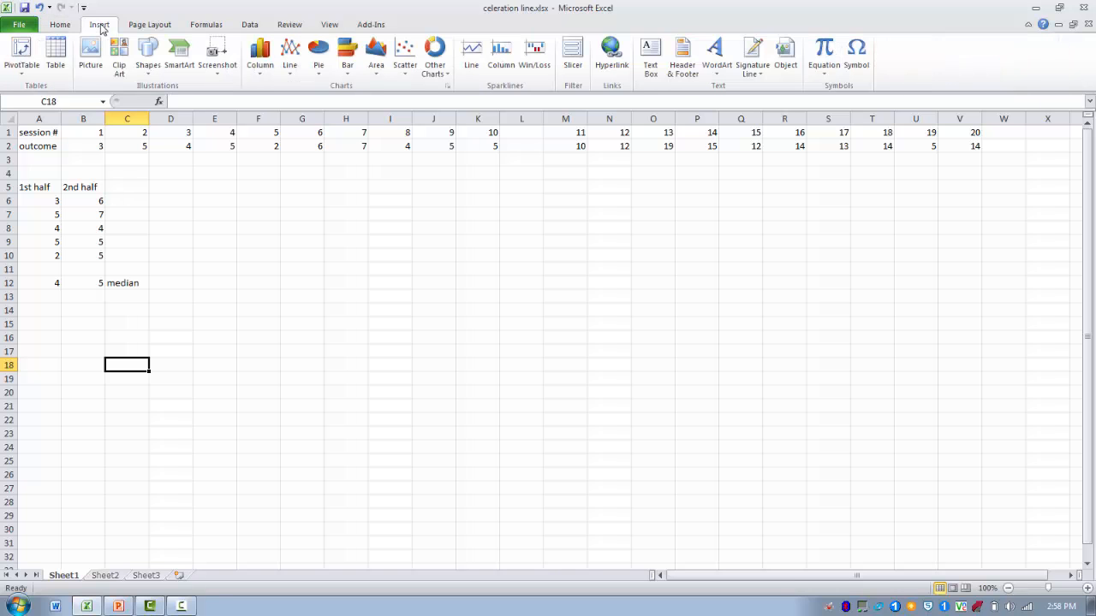
click(291, 76)
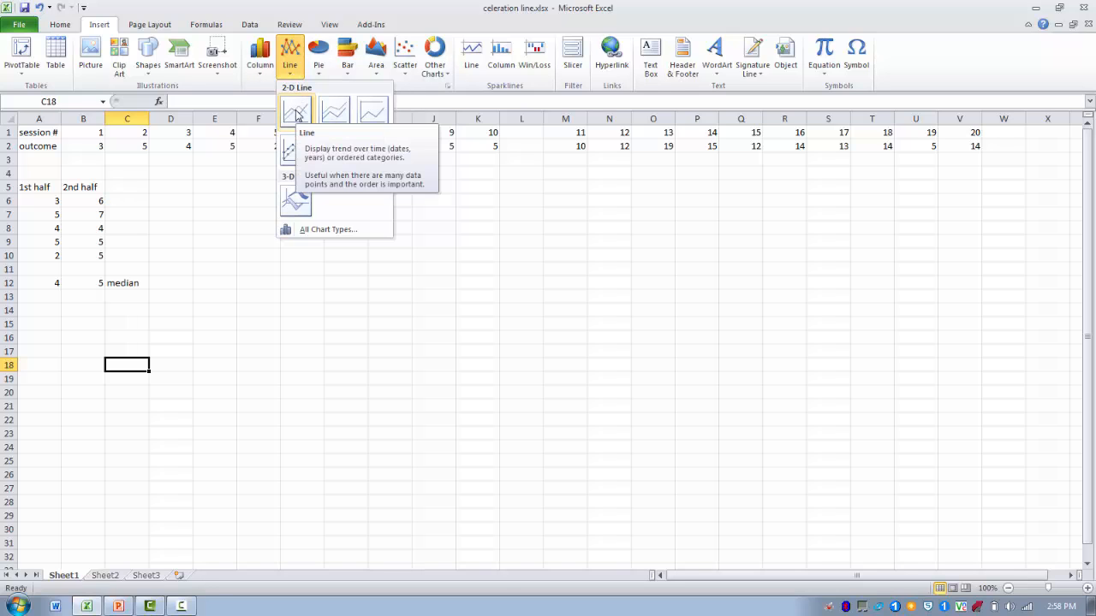
click(296, 115)
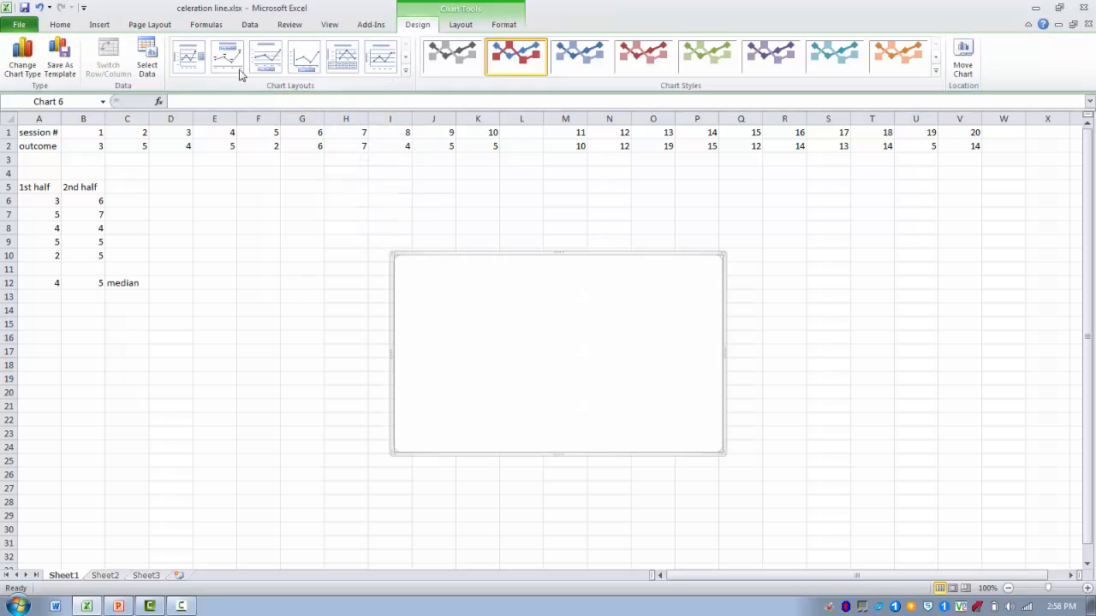
click(147, 59)
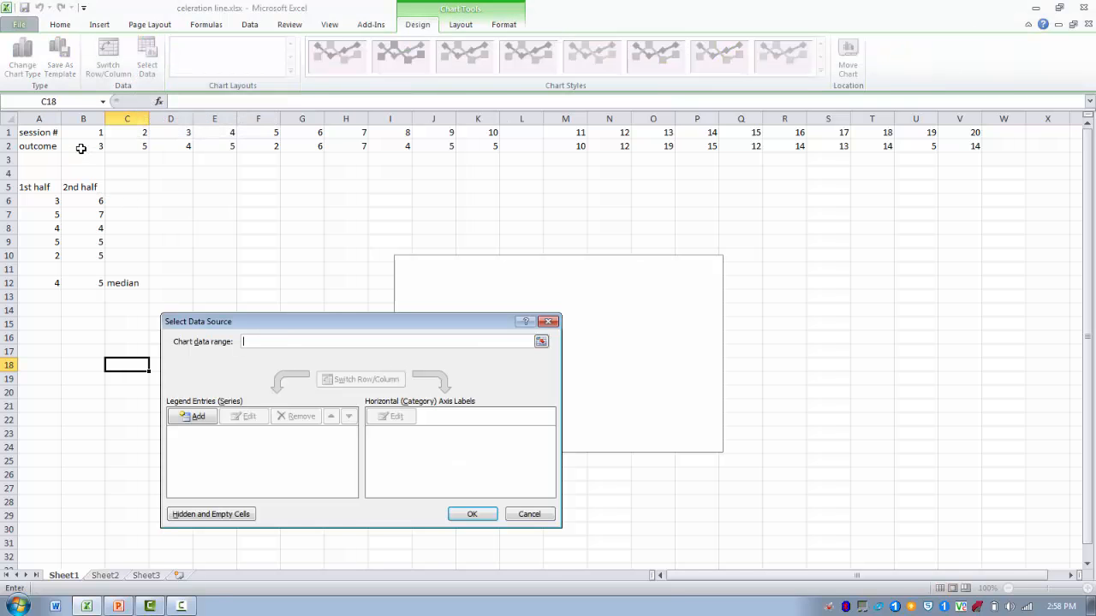
drag(80, 146, 948, 150)
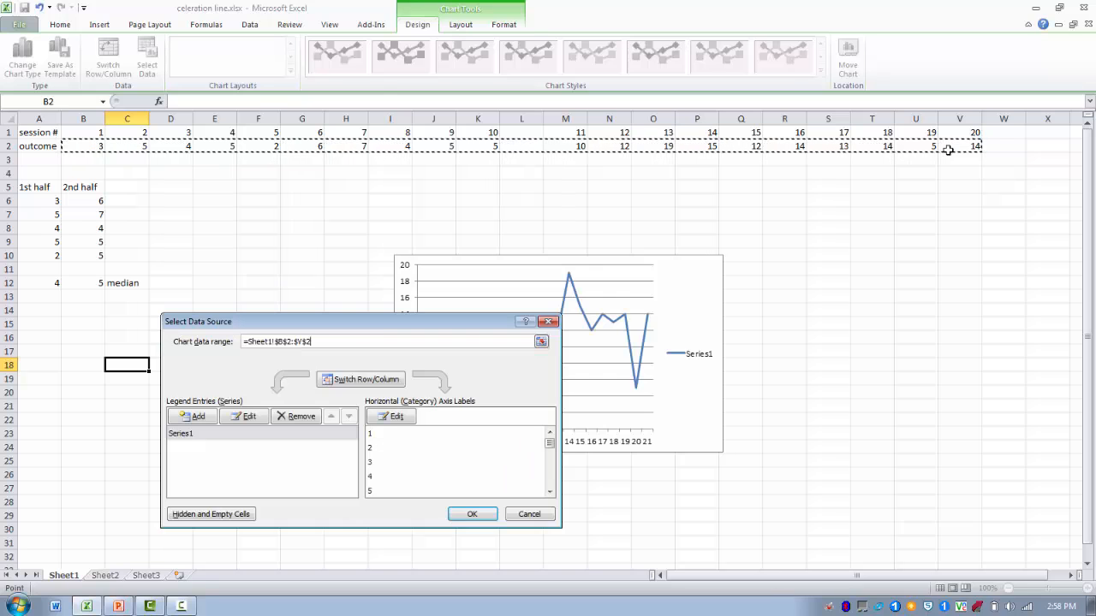
click(473, 514)
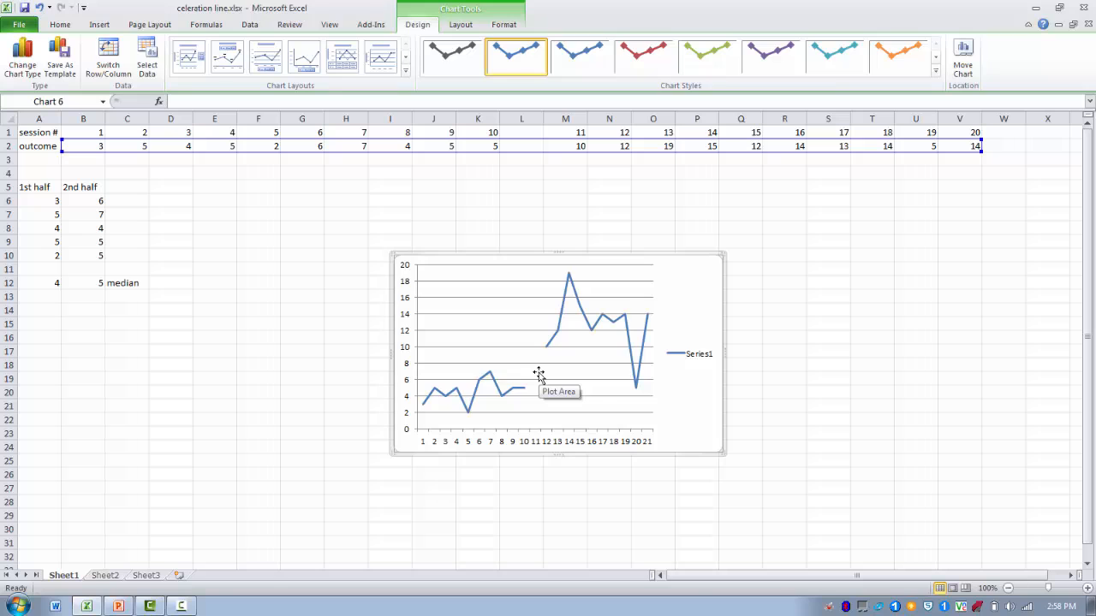
Delete the chart's legend and enlarge the chart to span about columns F to U and rows 6 to 27
click(686, 356)
key(Delete)
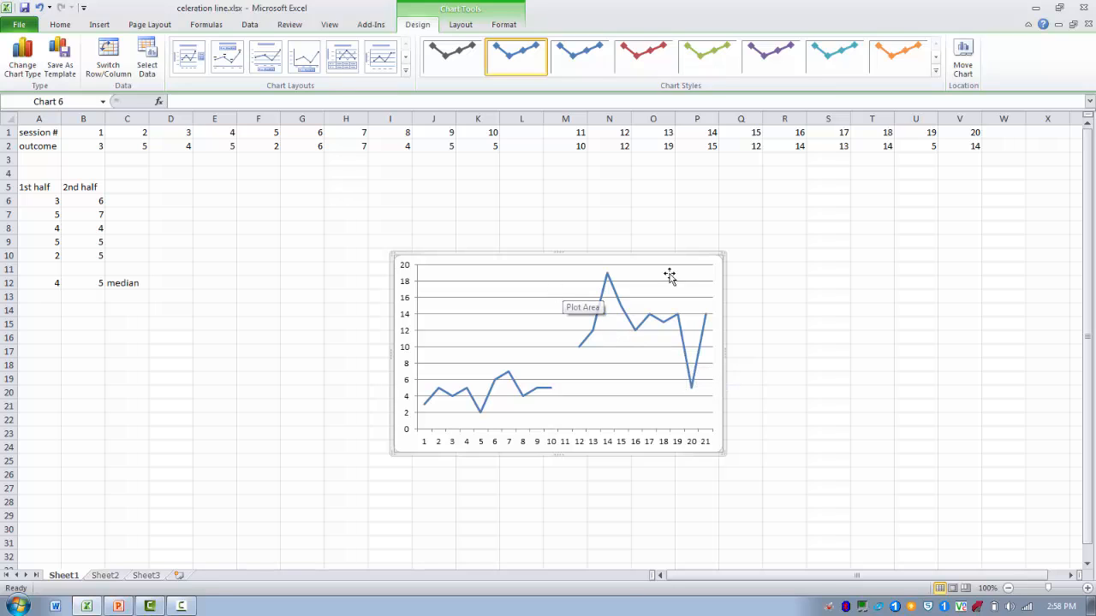
drag(560, 253, 553, 186)
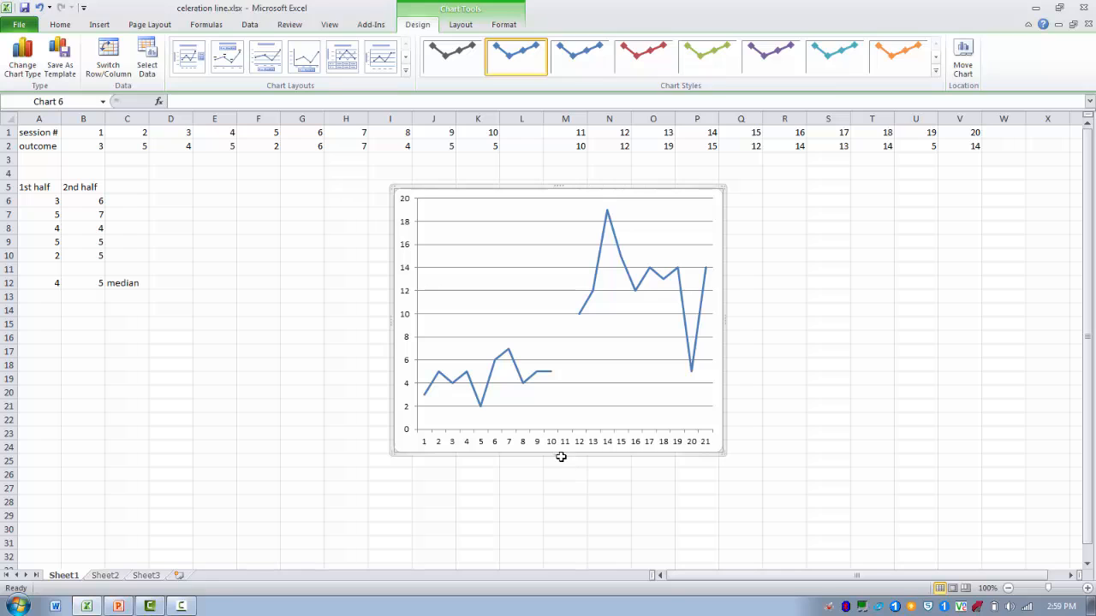
drag(559, 454, 558, 474)
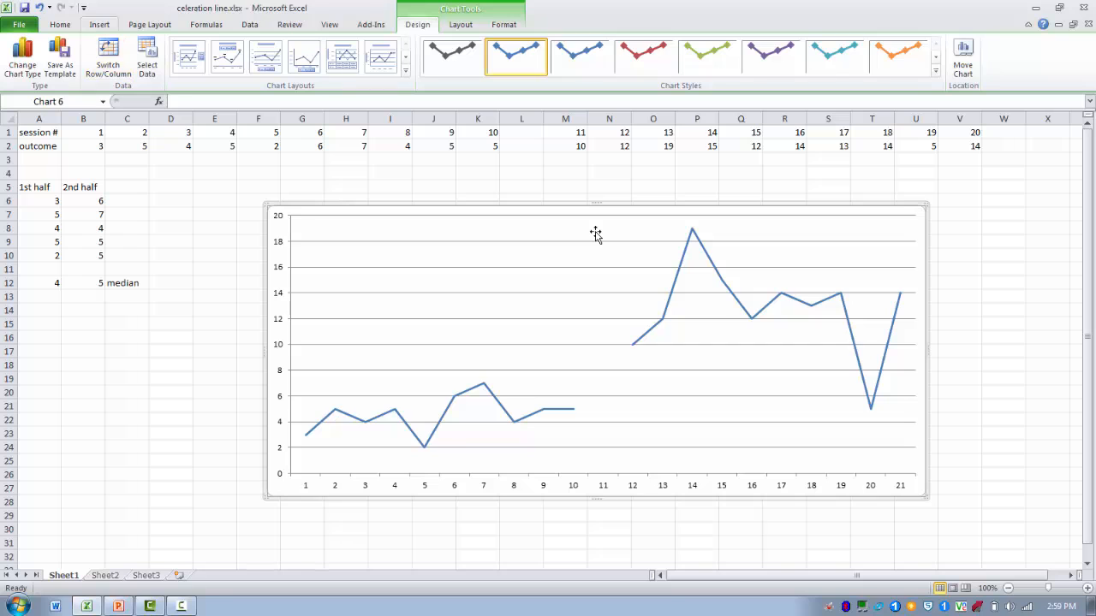
Draw a straight vertical line about 4.07" tall over the chart, between 10 and 11 on the horizontal axis
click(99, 25)
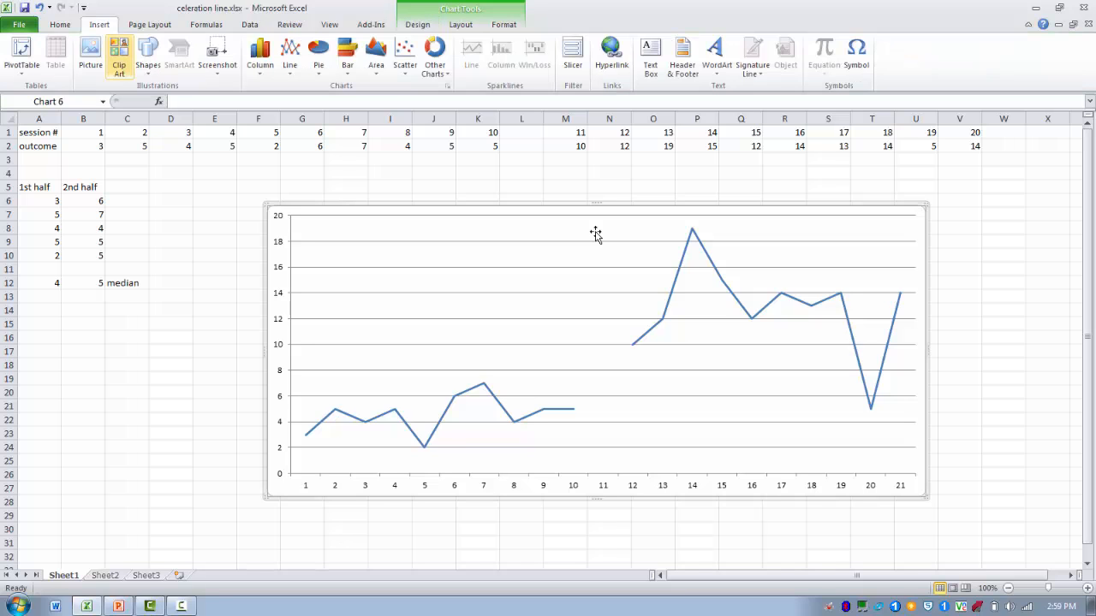
click(147, 55)
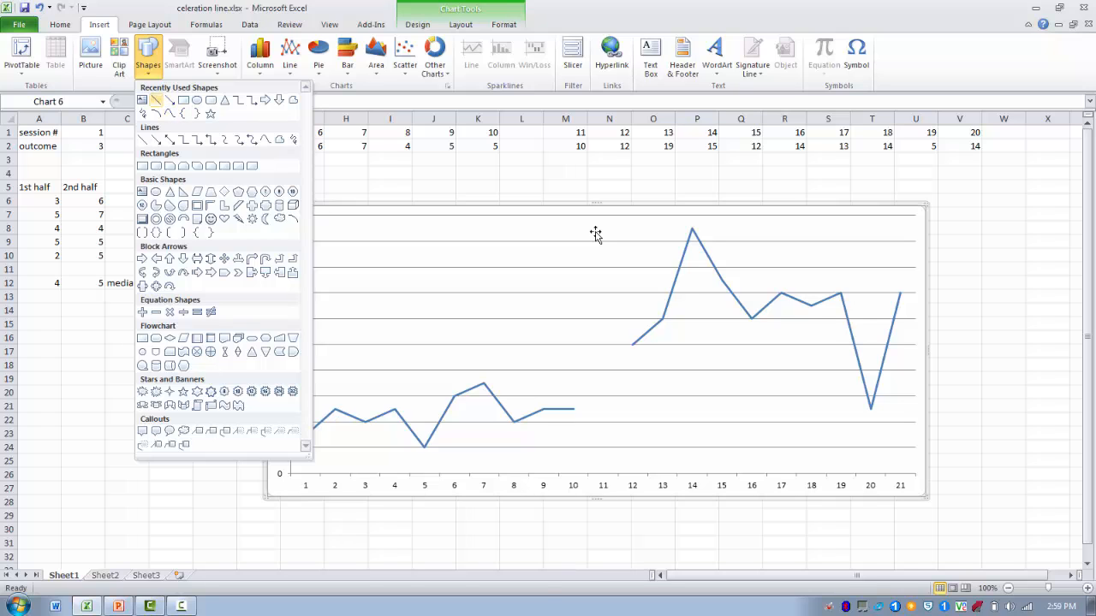
click(156, 100)
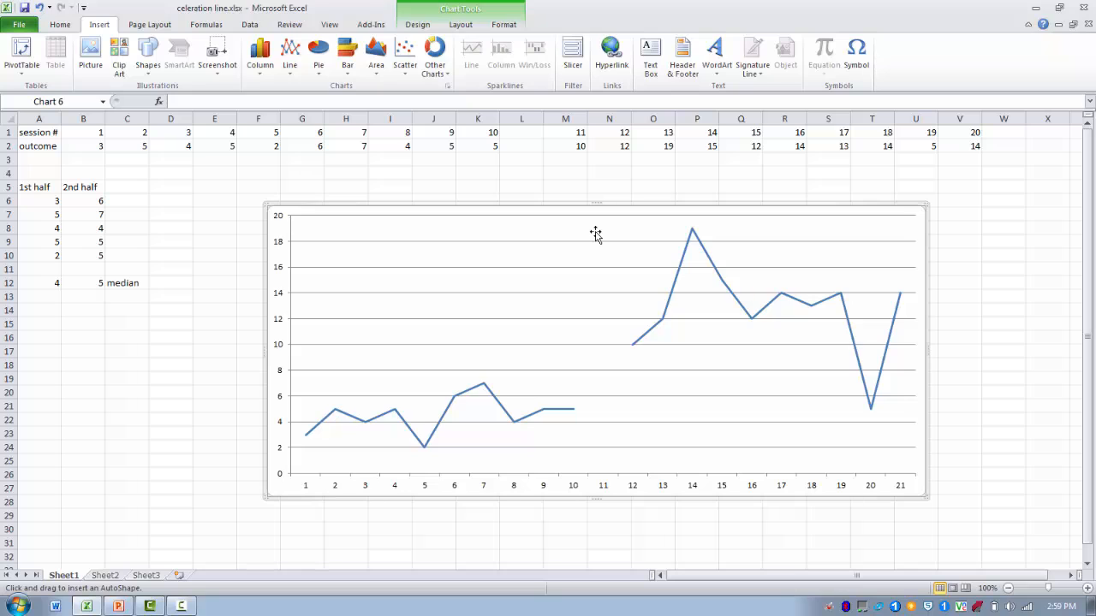
drag(592, 209, 593, 474)
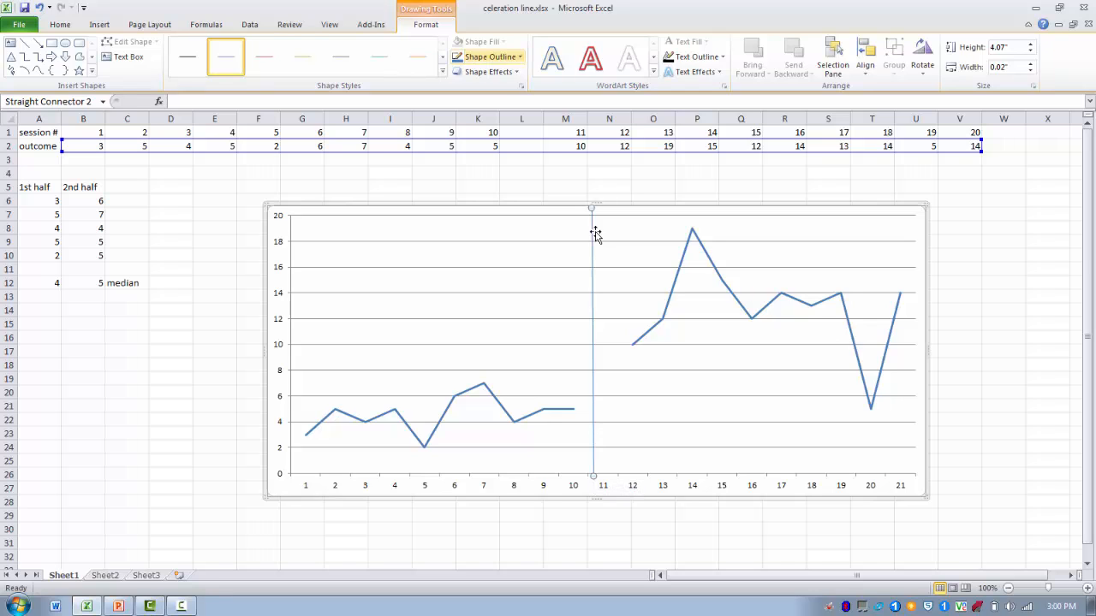
Give the vertical line the Automatic black outline colour and a weight of 2¼ pt
click(492, 58)
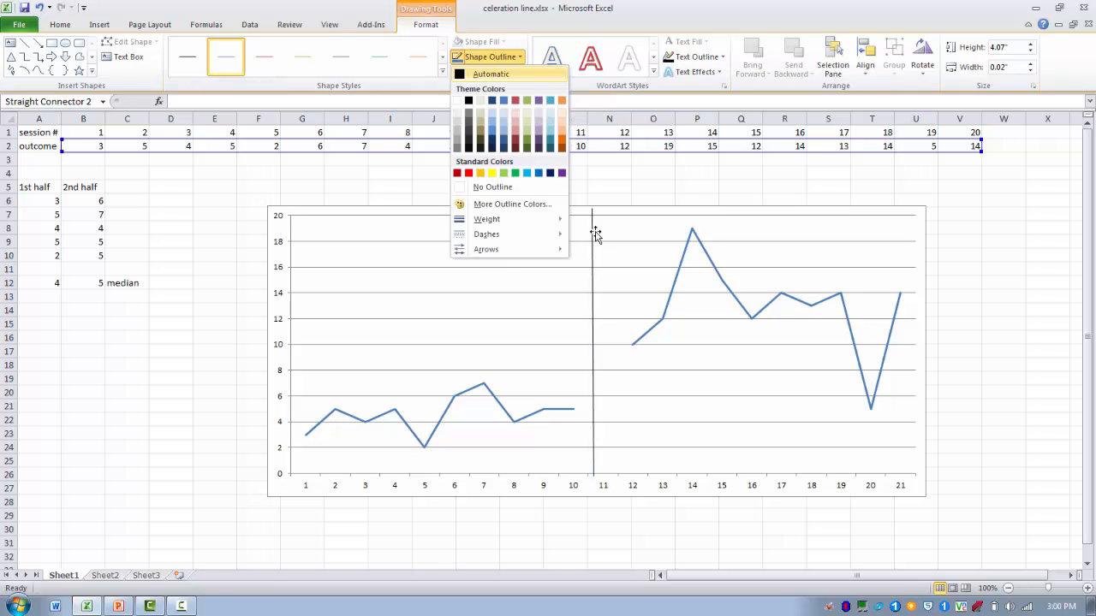
click(491, 74)
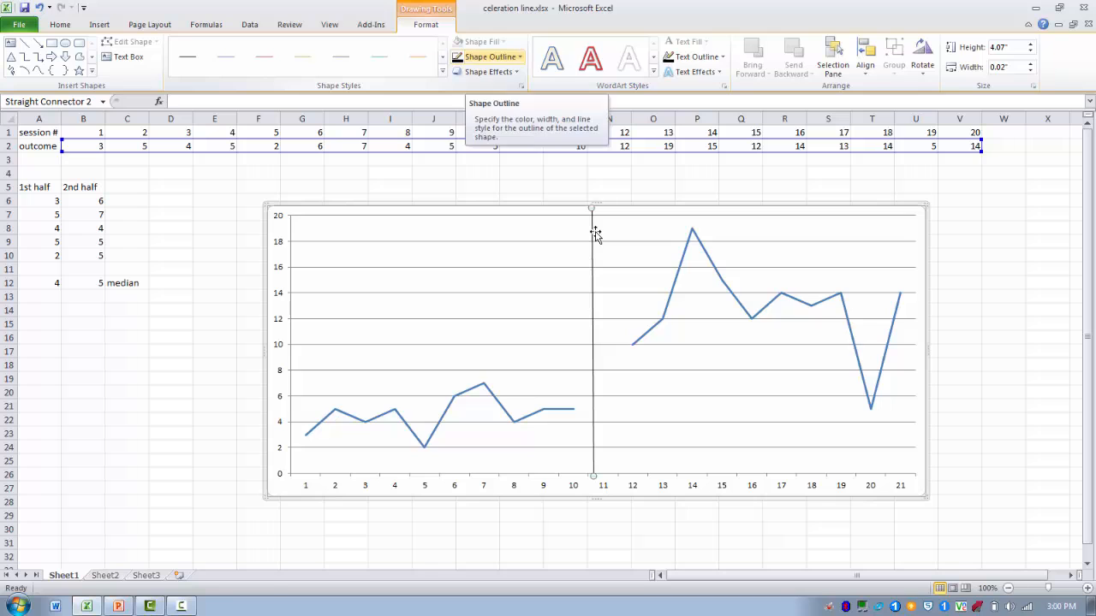
click(488, 72)
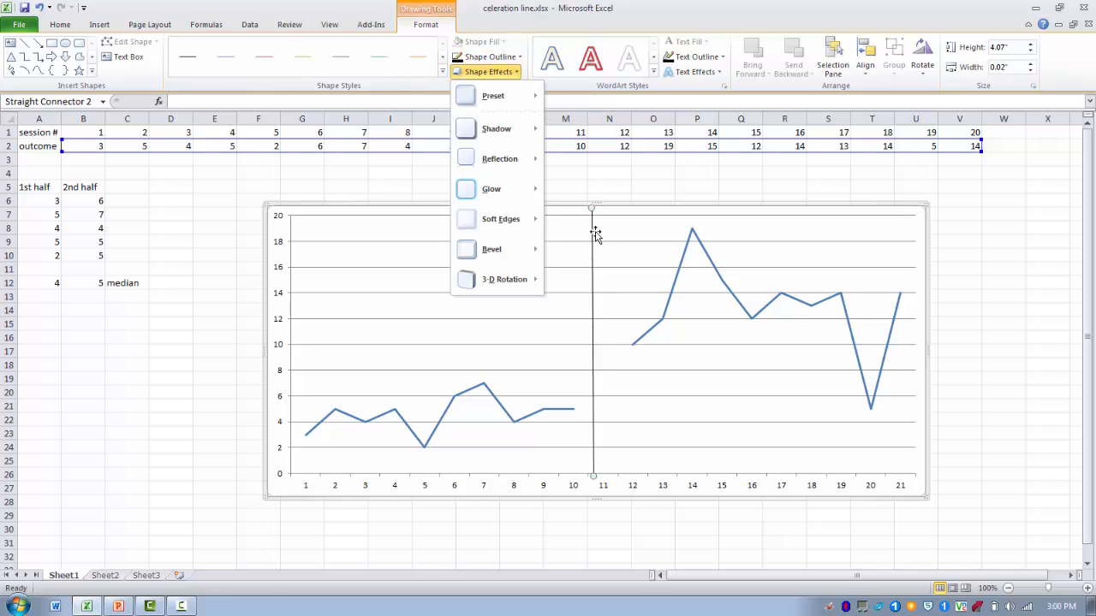
click(489, 57)
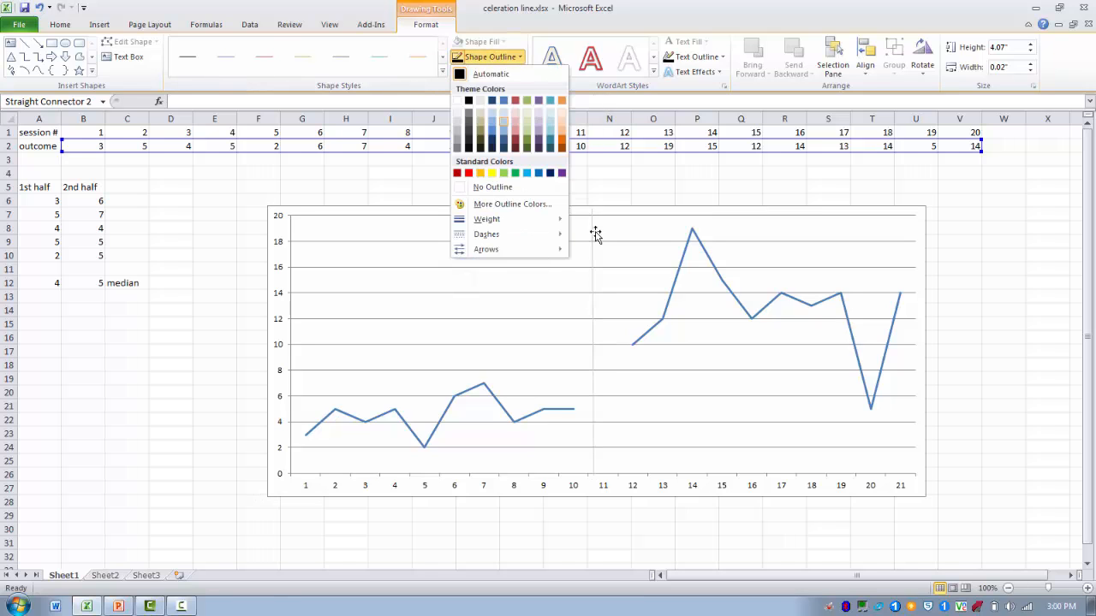
mouse_move(486, 219)
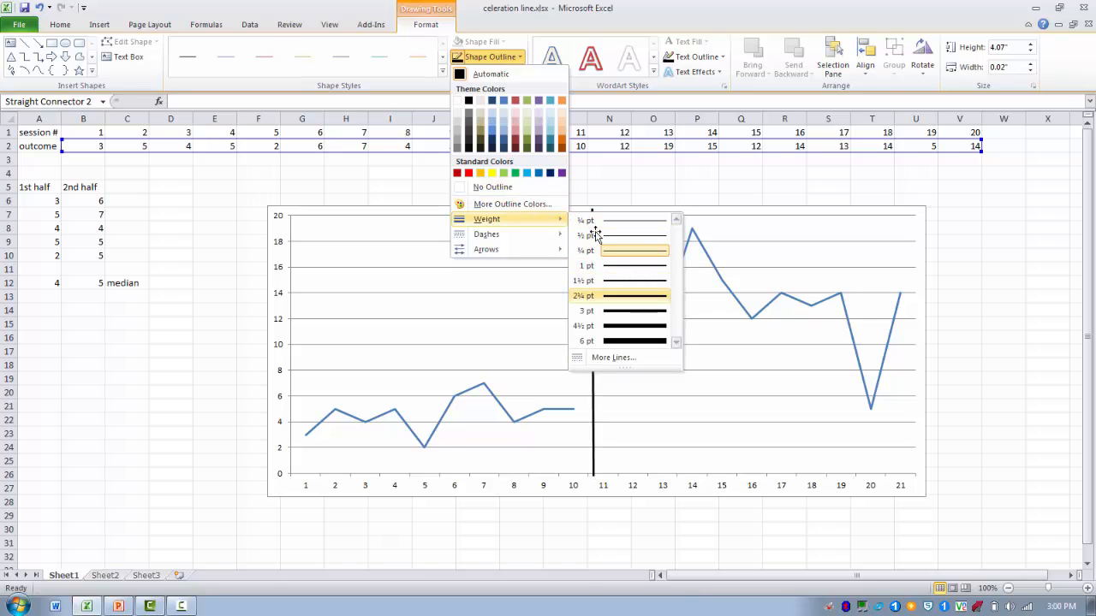
click(612, 295)
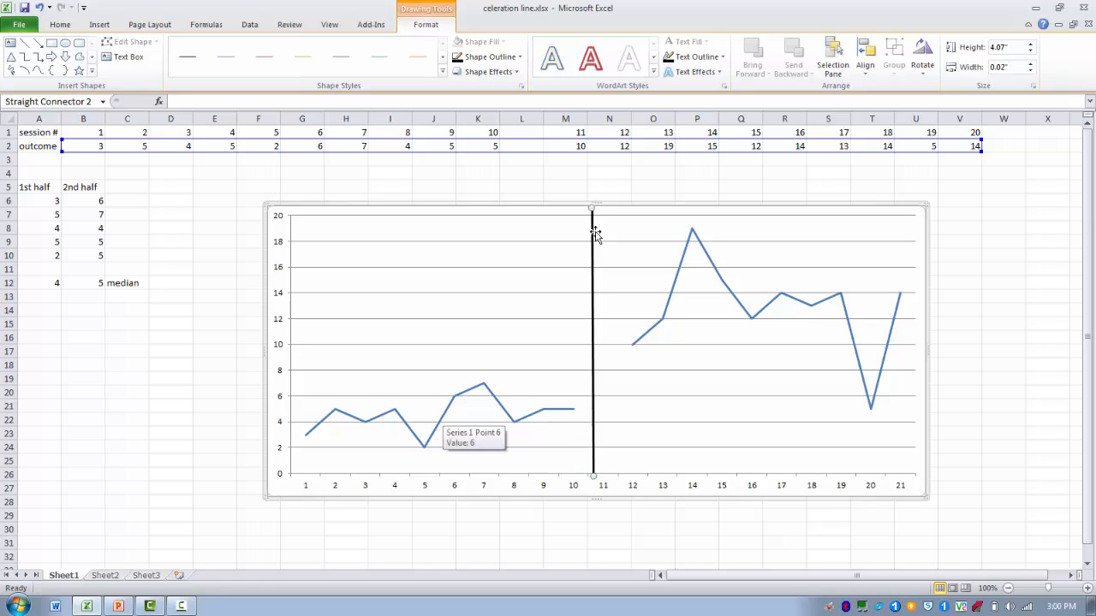
Format the outcome data series with built-in circle markers of size 9
click(596, 234)
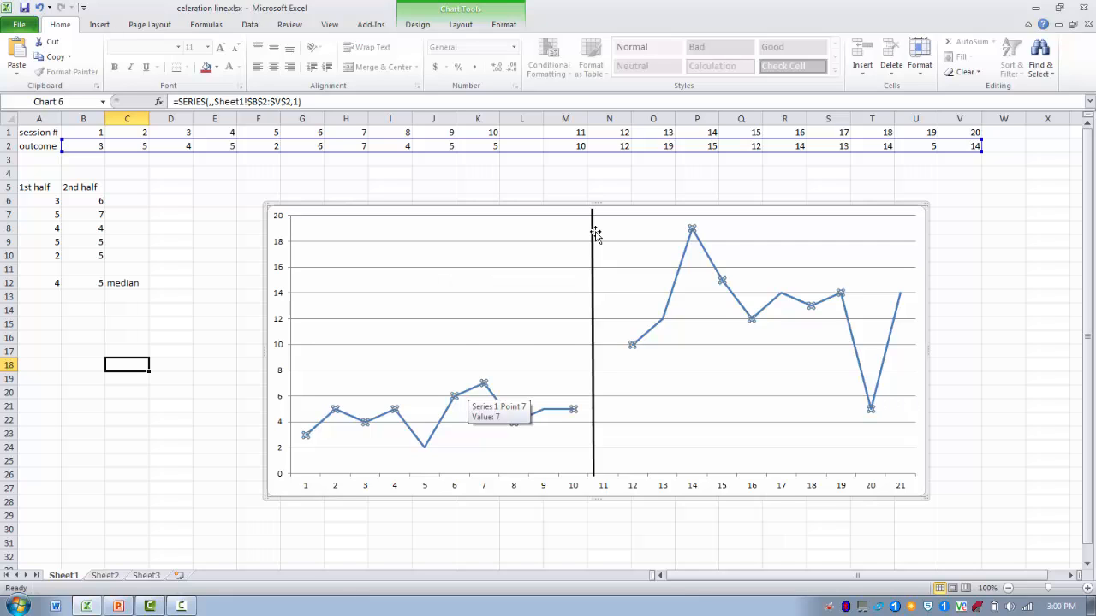
key(shift+F10)
key(Down)
key(Down)
key(Down)
key(Down)
key(Down)
key(Down)
key(Down)
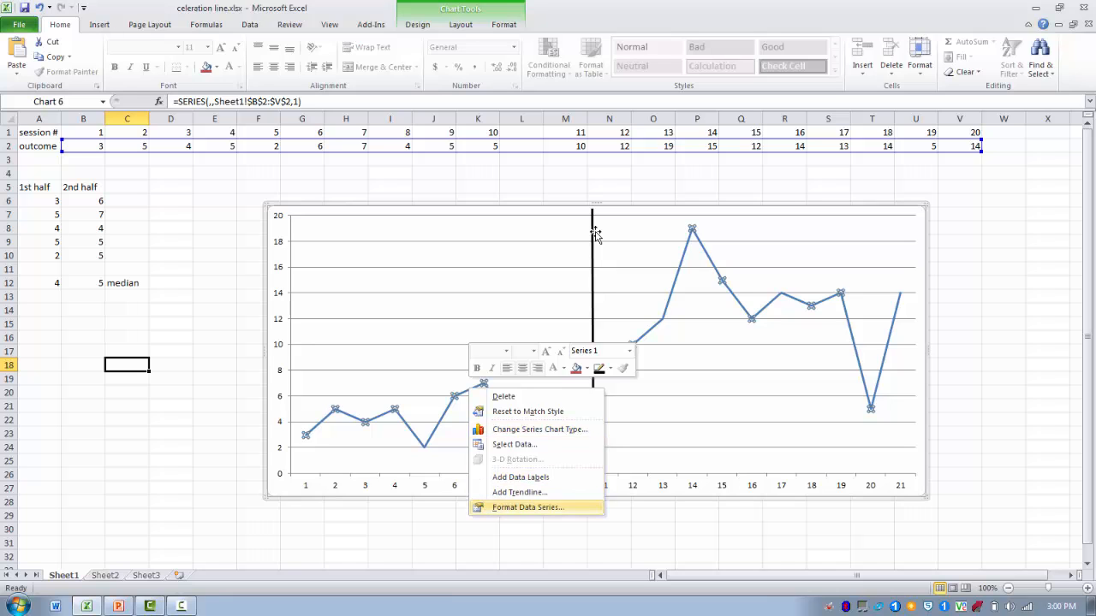
key(Return)
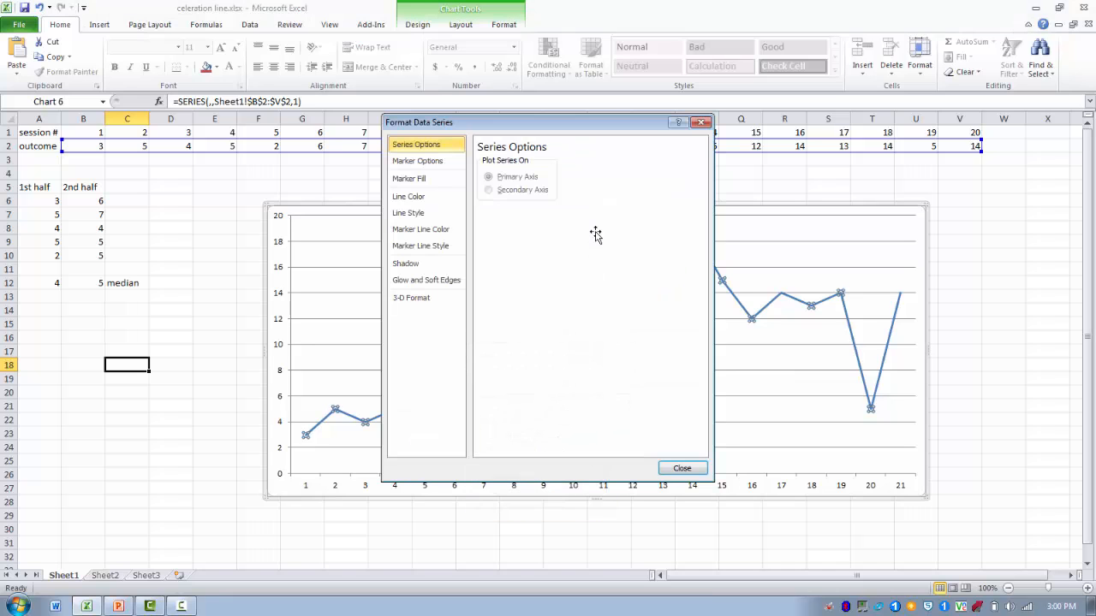
key(Down)
key(Down)
key(Down)
key(Down)
key(Down)
key(Up)
key(Up)
key(Up)
key(Up)
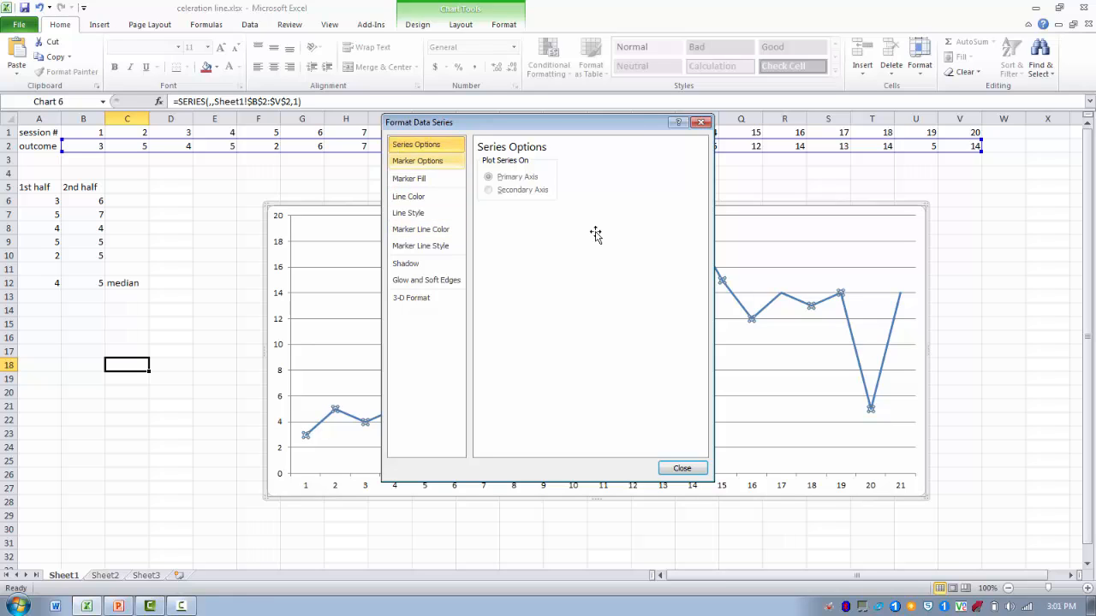
key(Return)
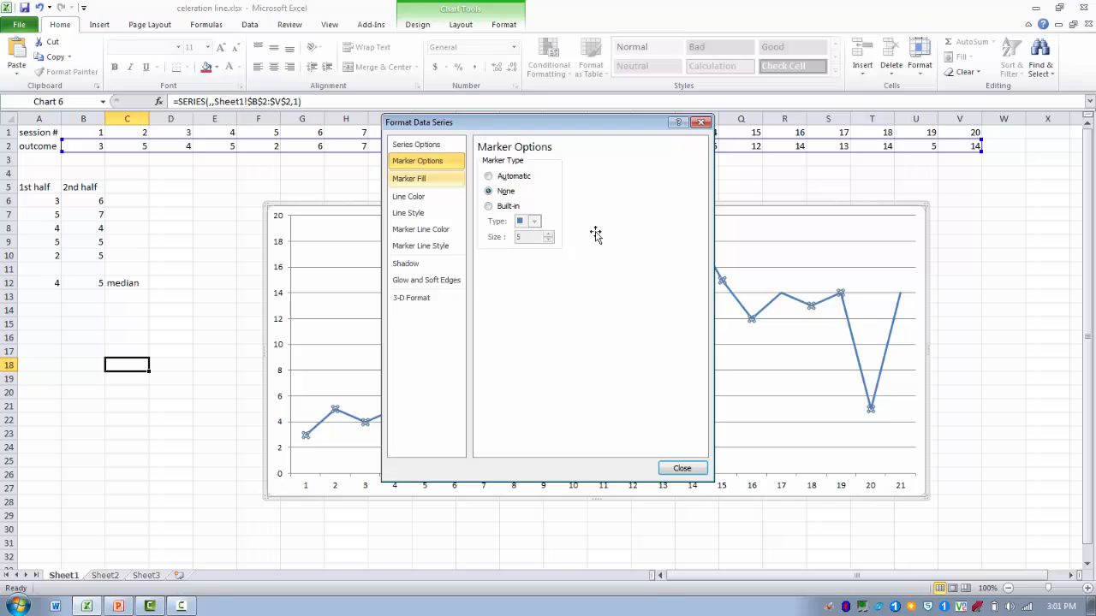
click(488, 206)
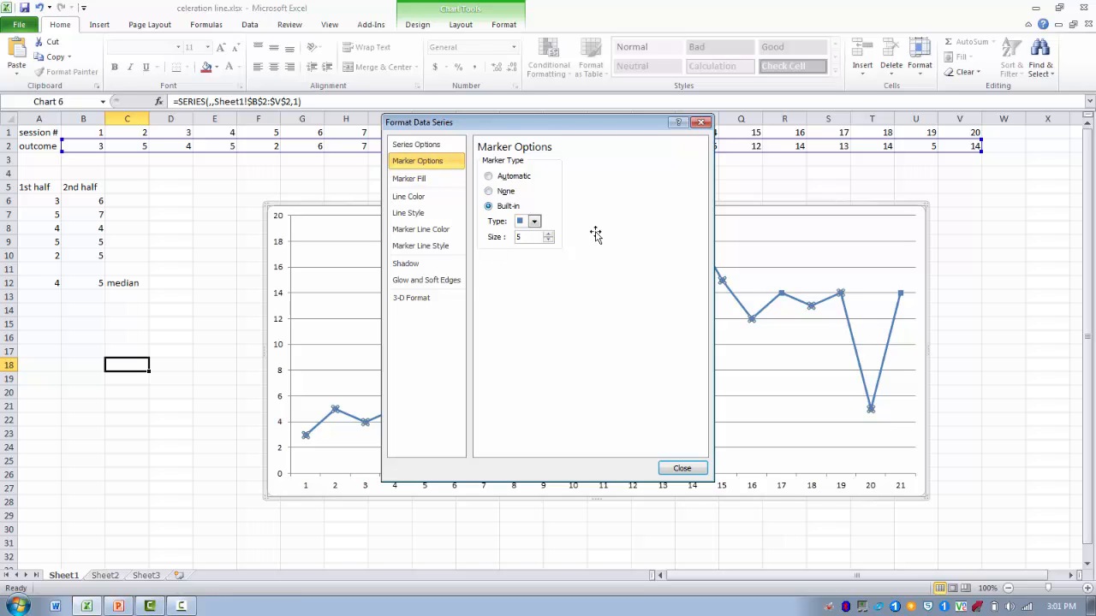
click(534, 221)
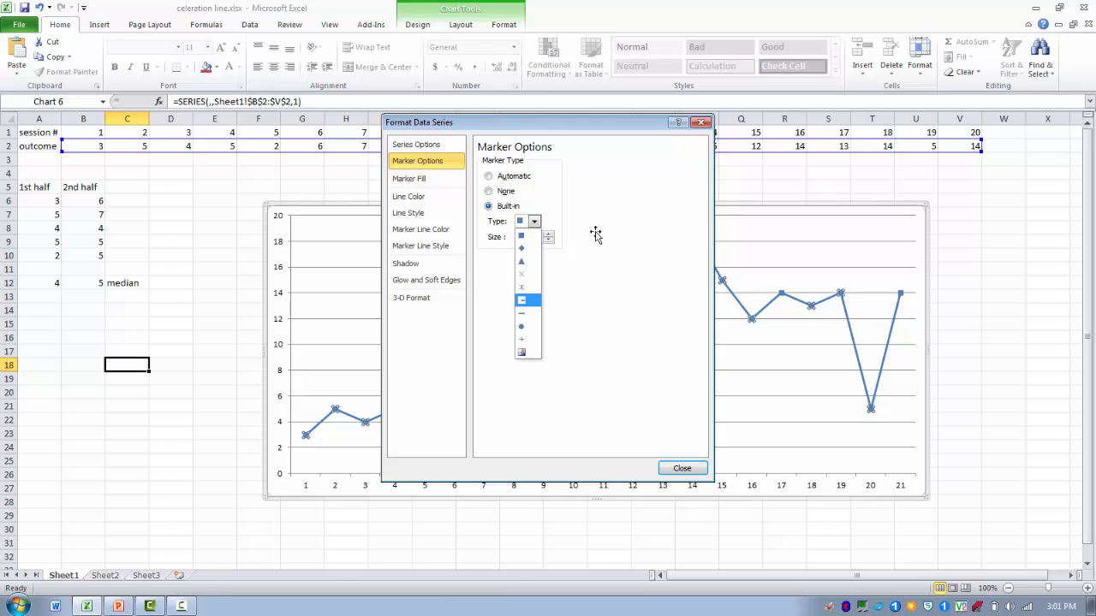
click(522, 326)
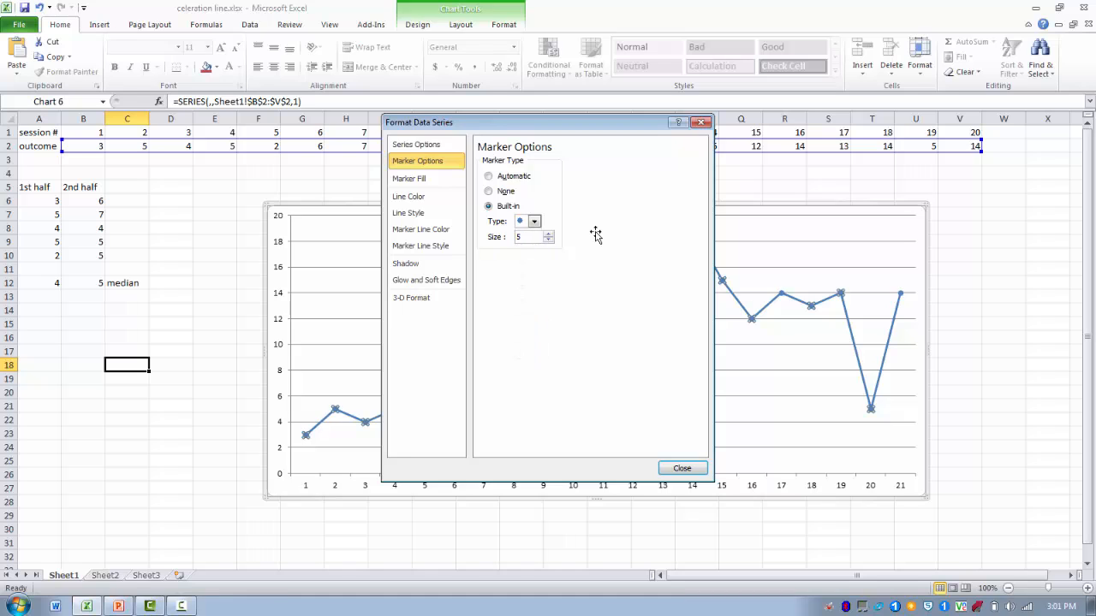
click(547, 233)
click(548, 233)
click(548, 234)
click(547, 234)
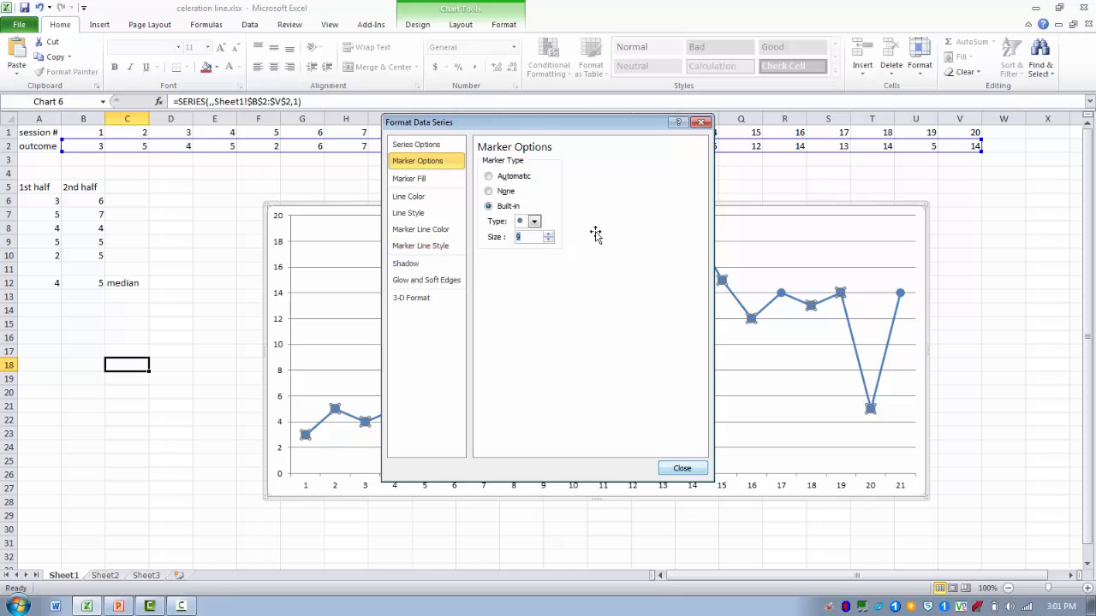
click(683, 469)
Draw a thin vertical line about 3.5" tall on the chart between 5 and 6, splitting the first phase in half
click(595, 235)
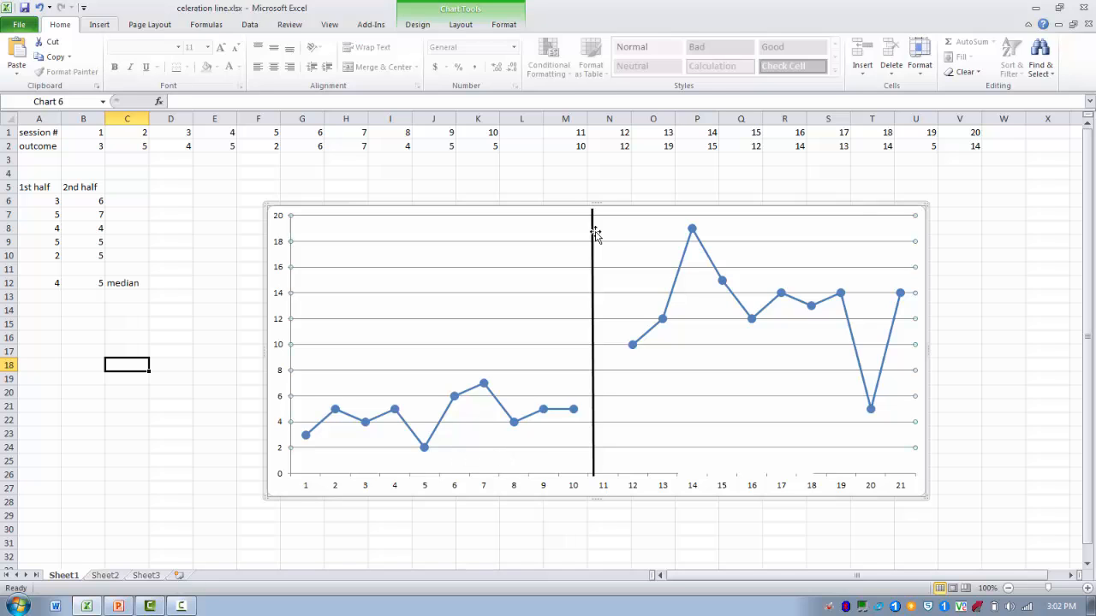
key(alt+n)
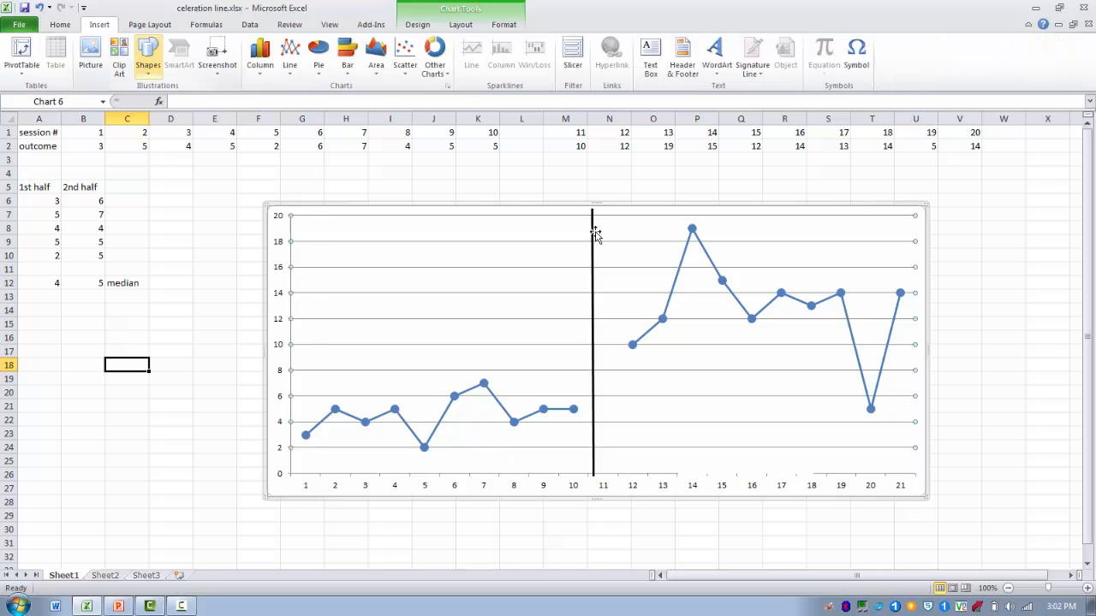
click(148, 59)
click(156, 100)
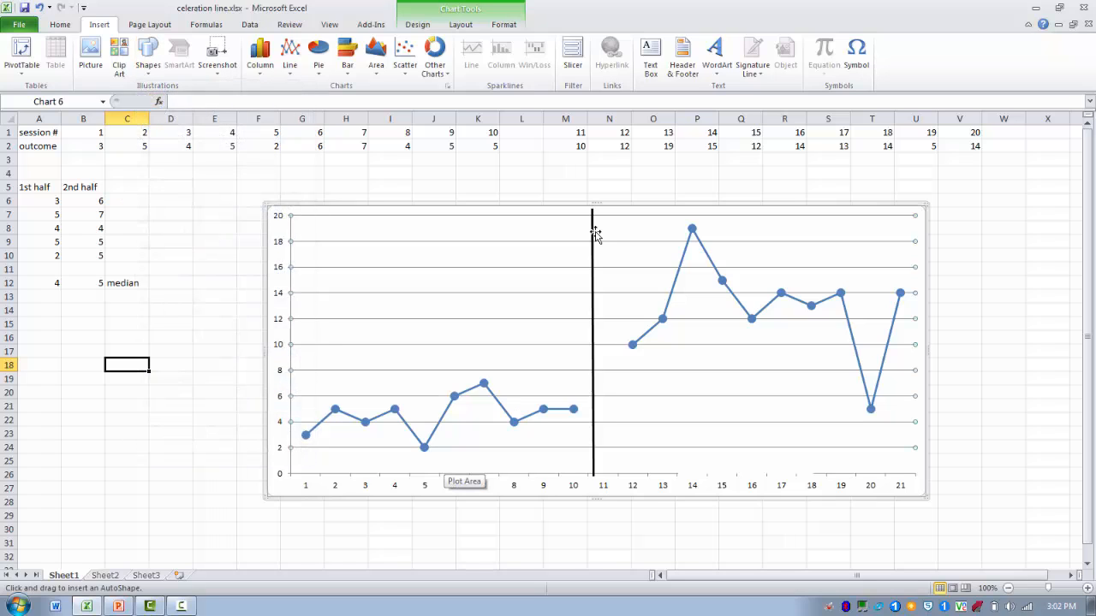
drag(441, 473, 442, 242)
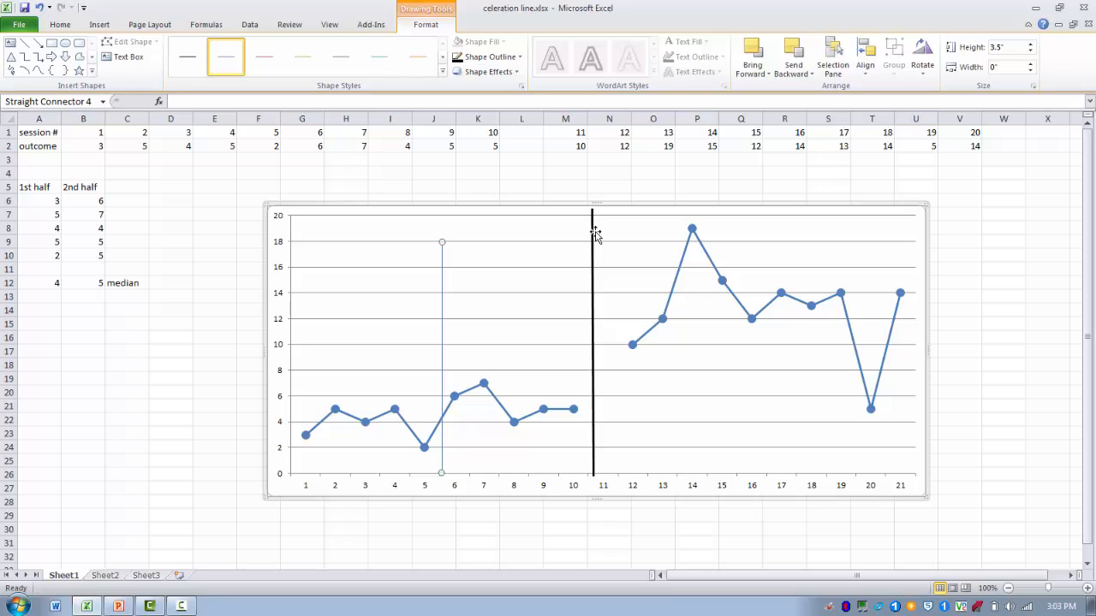
key(Escape)
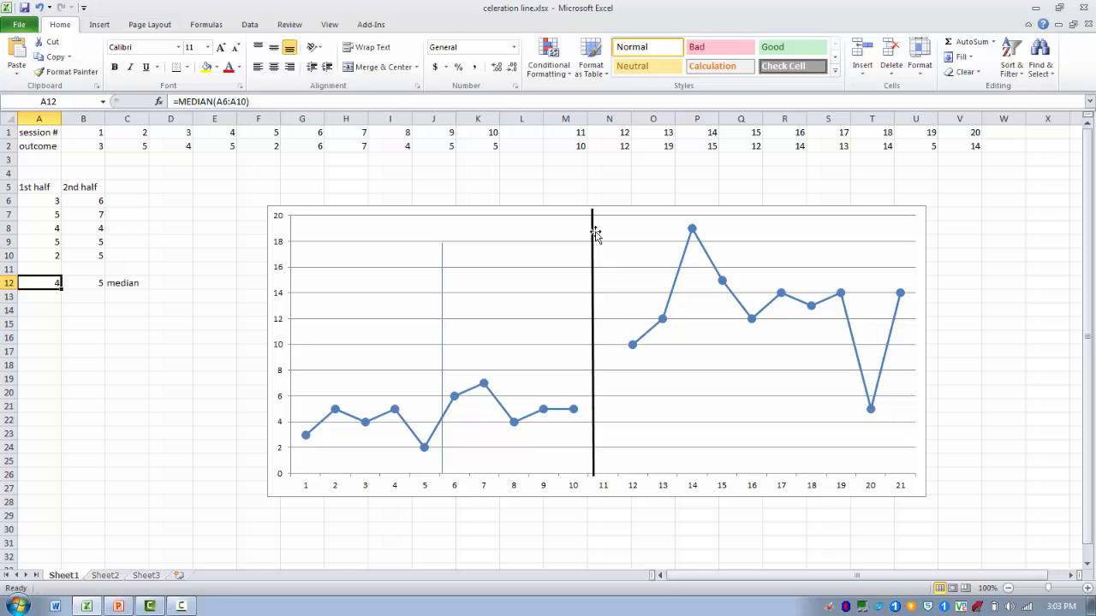
click(100, 25)
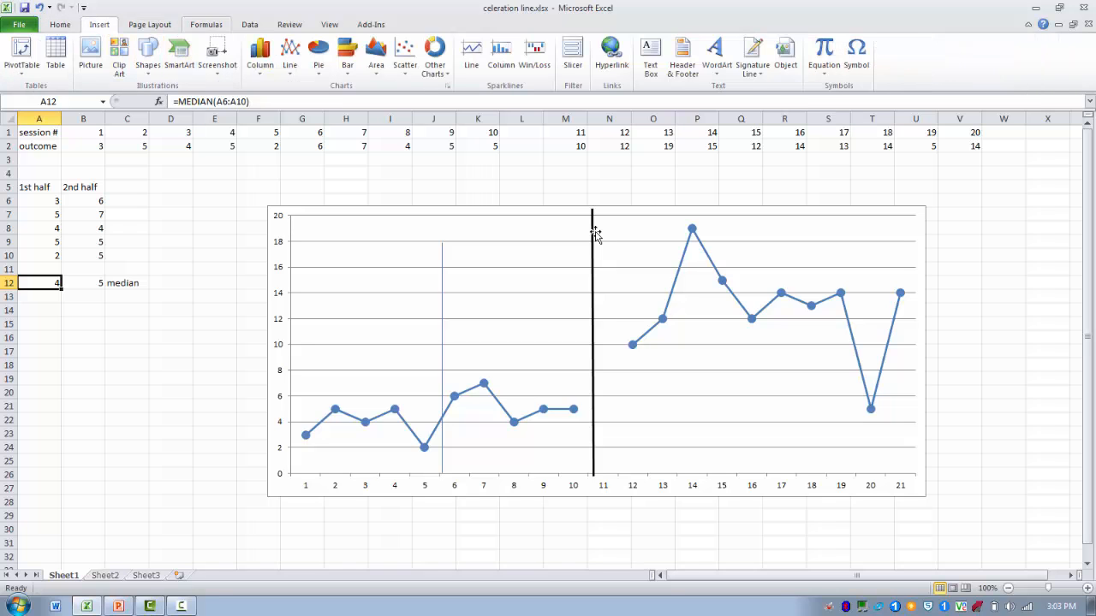
click(206, 25)
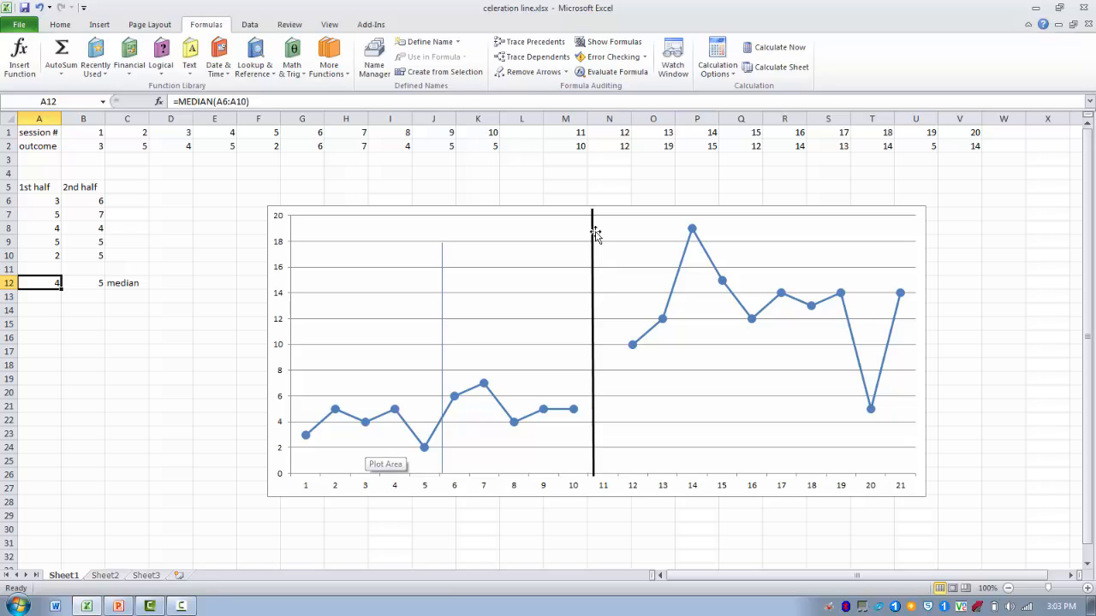
Draw a thin horizontal line about 2.17" wide at the first-half median of 4, spanning sessions 1 to 5
click(99, 25)
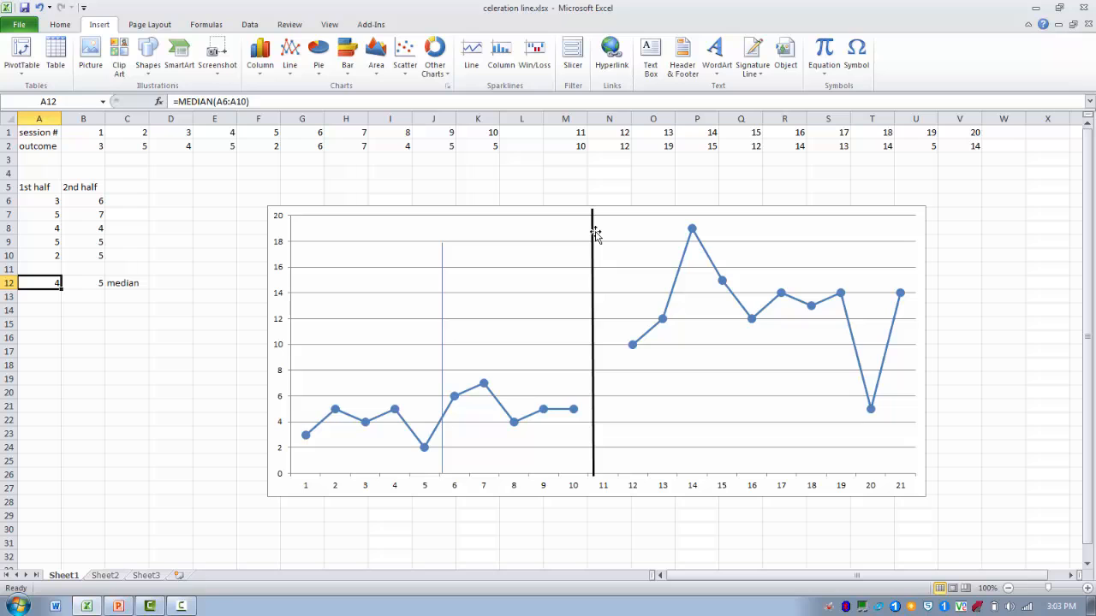
click(147, 57)
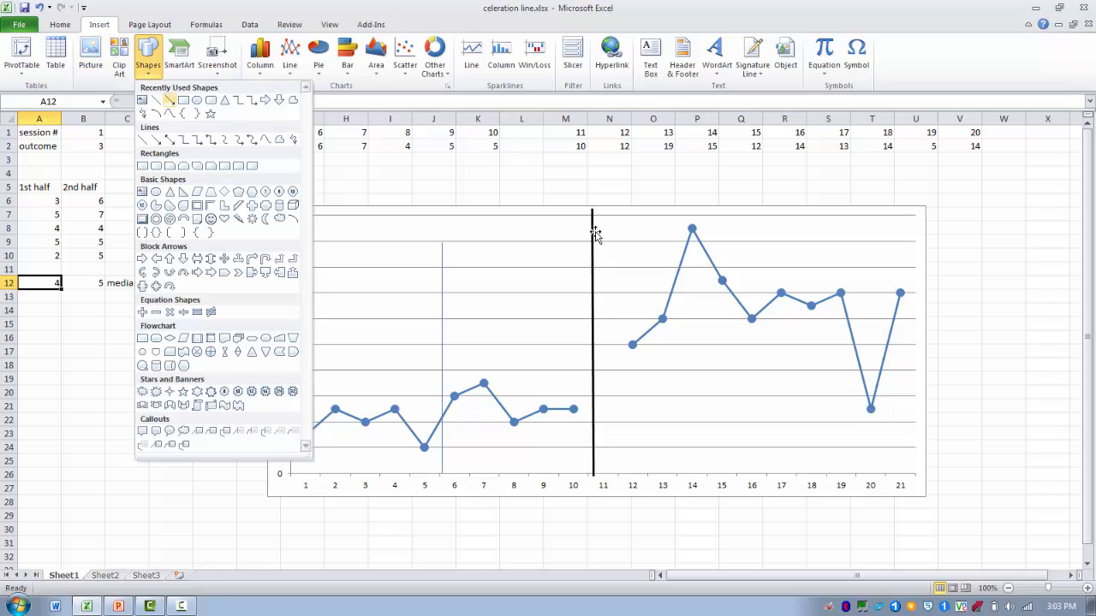
click(155, 101)
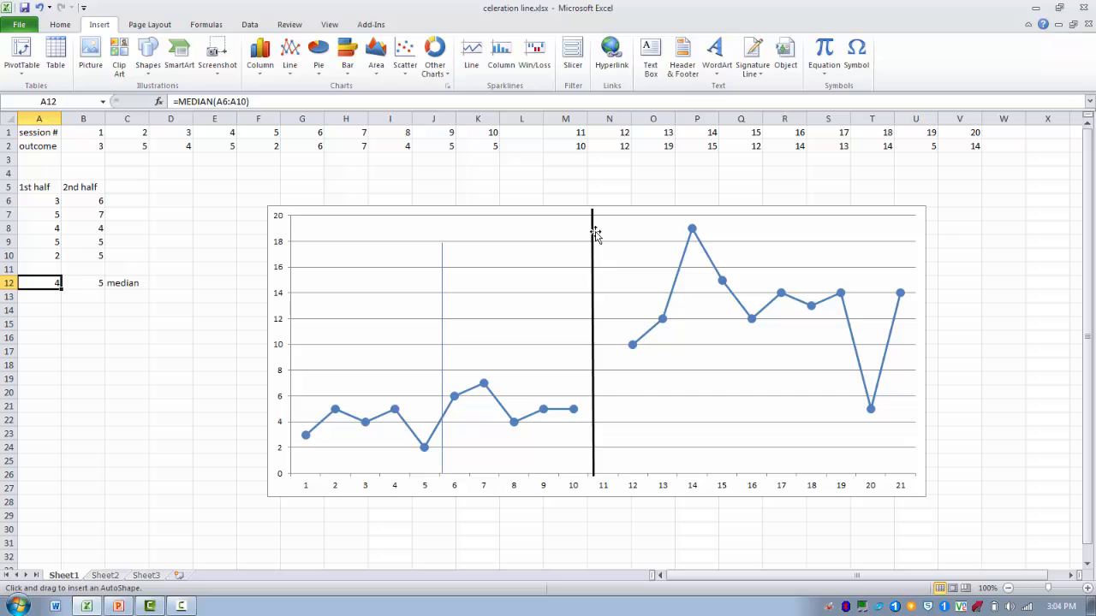
drag(299, 441, 430, 440)
drag(294, 423, 307, 423)
drag(307, 423, 436, 423)
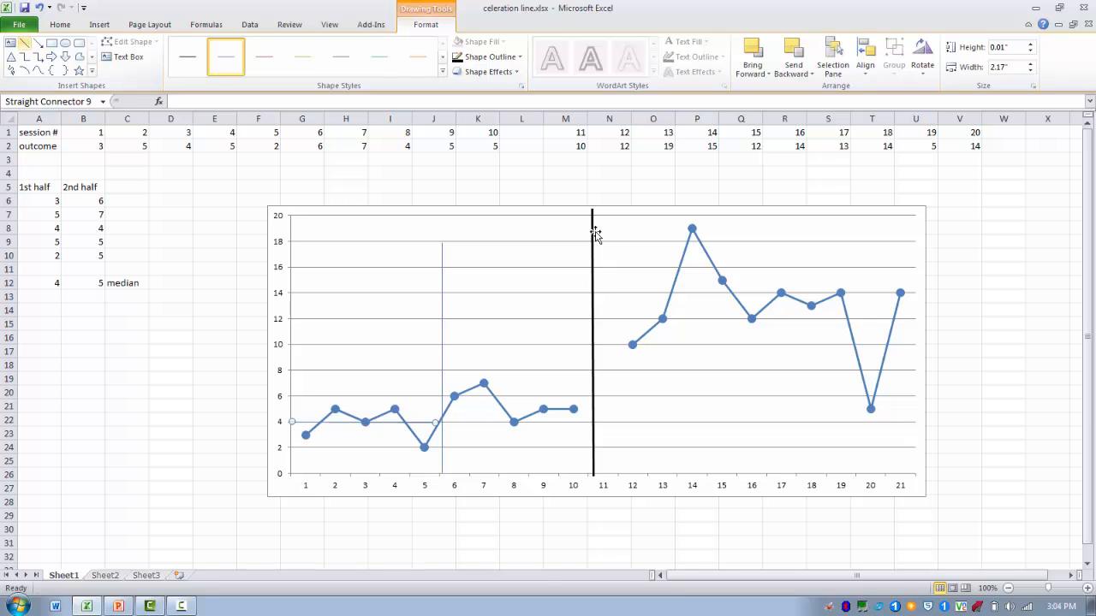
Draw a horizontal line about 2.07" wide at the second-half median of 5, spanning sessions 6 to 10
click(25, 42)
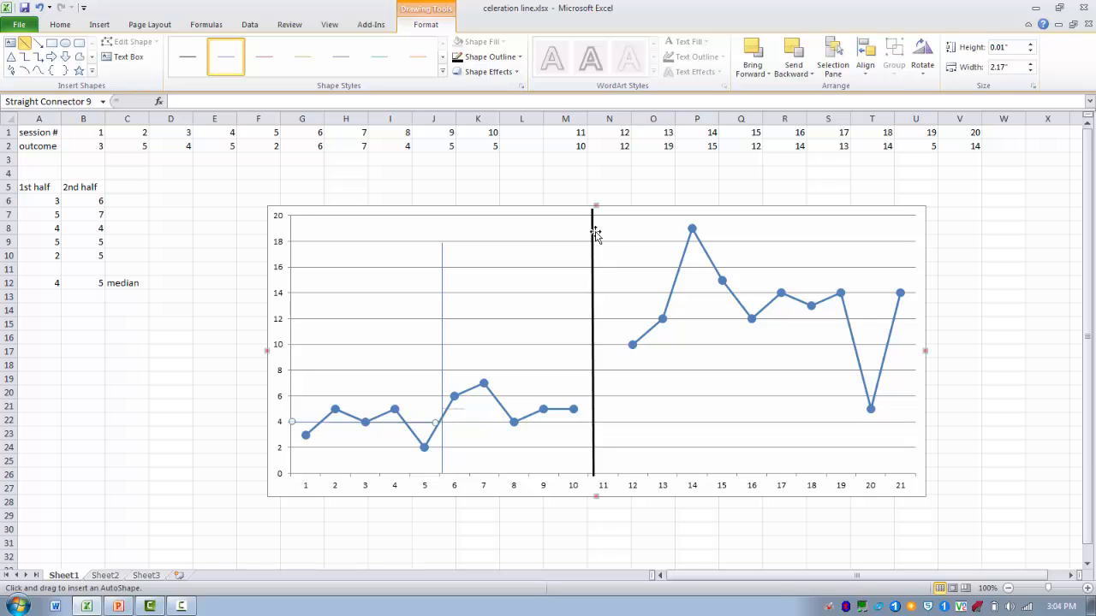
drag(464, 410, 512, 408)
drag(441, 410, 579, 407)
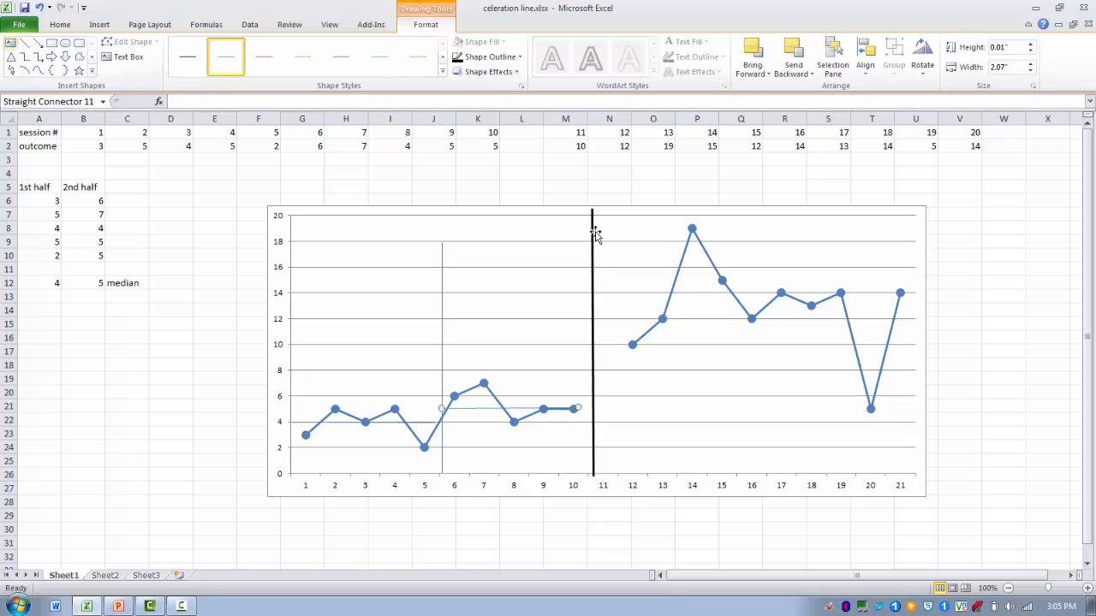
Draw a short vertical mark about 0.62" tall through the first-half median line at session 3, keeping the plot area in place
click(25, 42)
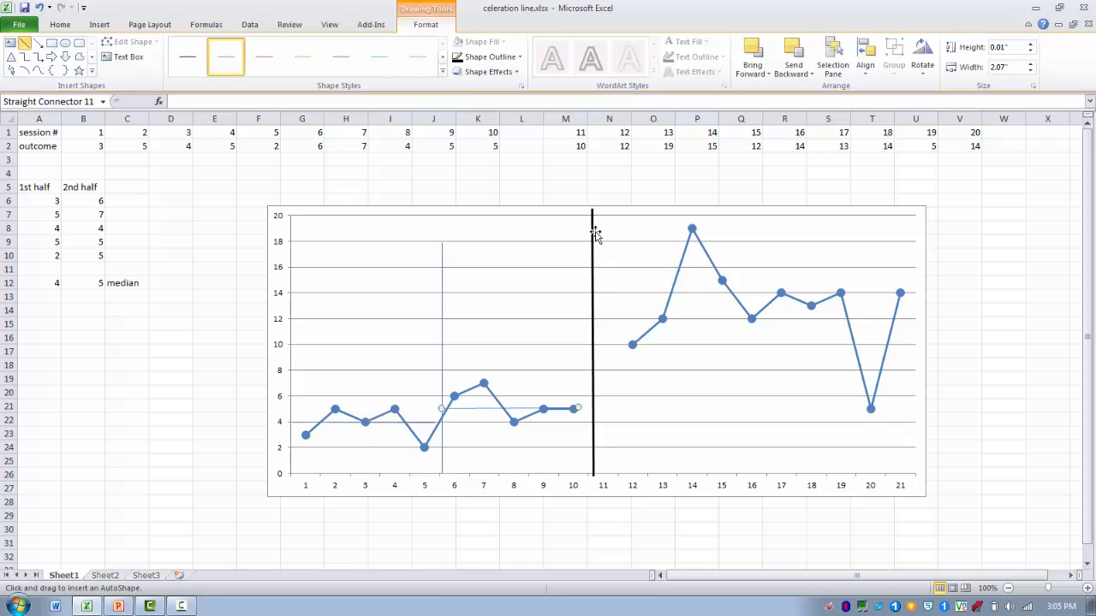
drag(365, 400, 366, 416)
drag(366, 416, 366, 440)
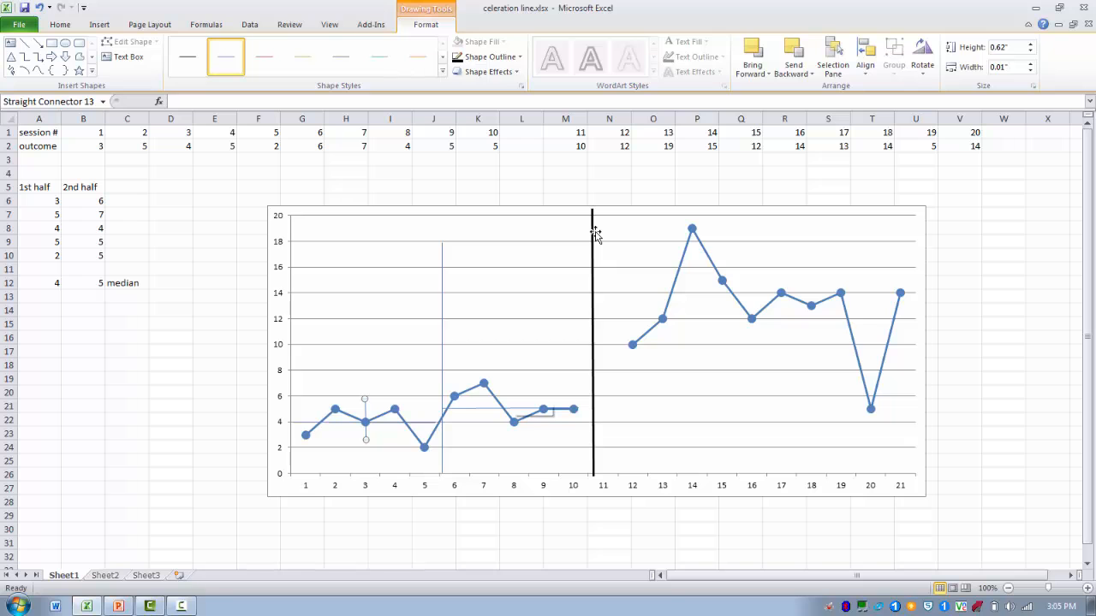
click(596, 236)
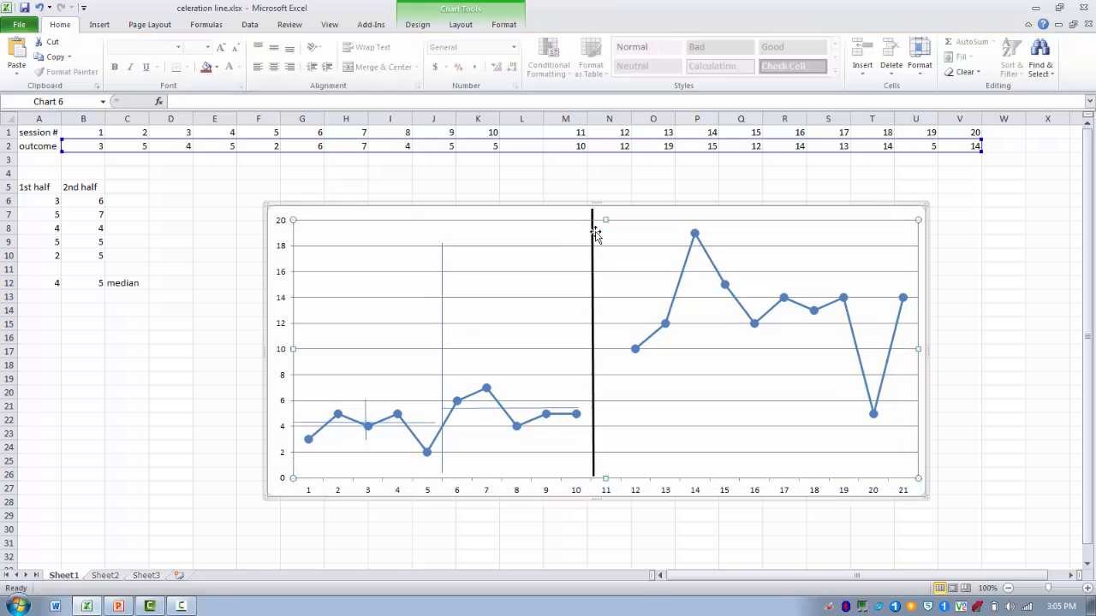
key(ctrl+z)
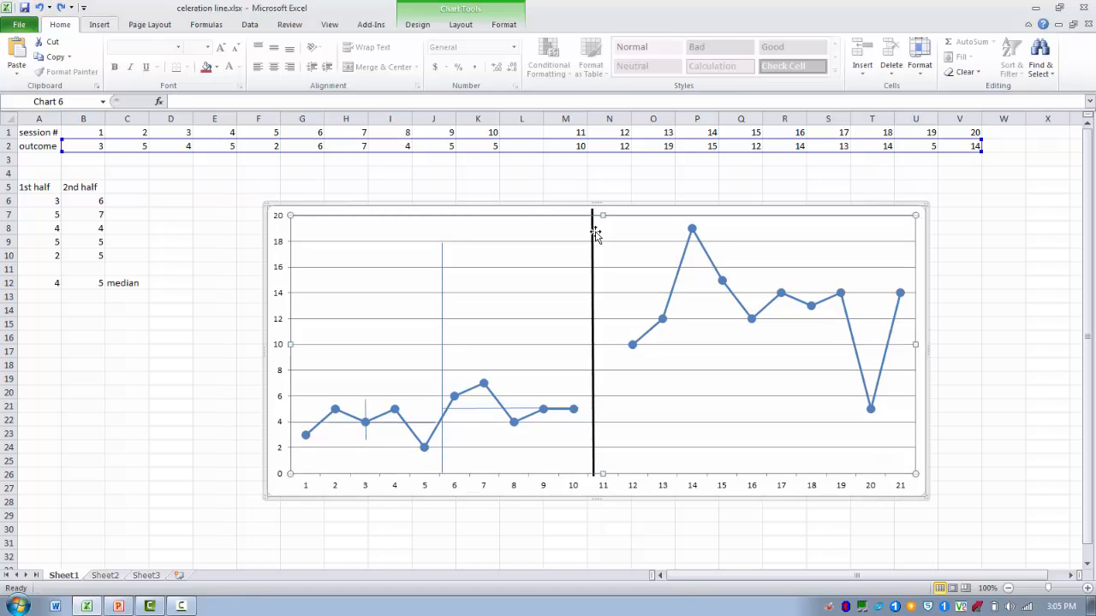
Draw a short vertical mark about 0.79" tall through the second-half median line at session 8
key(alt+n)
key(Right)
key(Right)
key(Right)
key(Return)
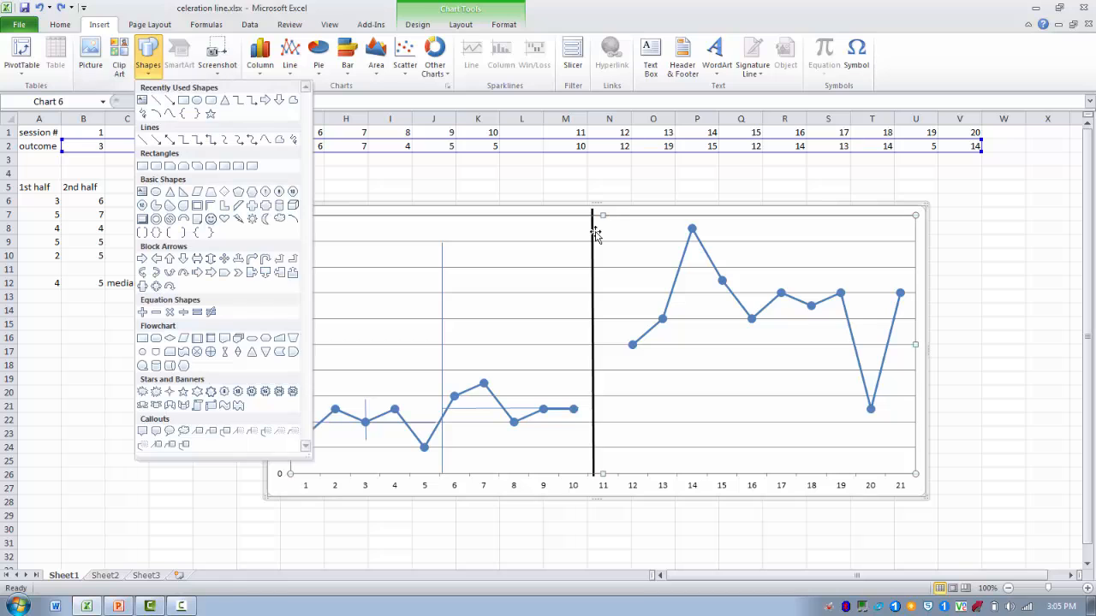
key(Return)
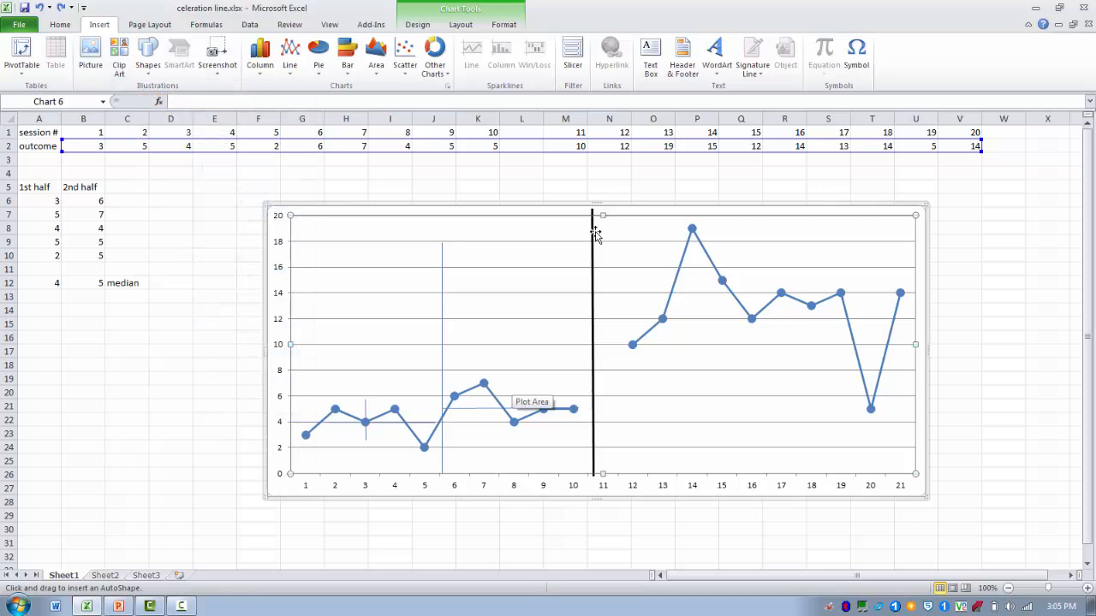
drag(514, 387, 515, 421)
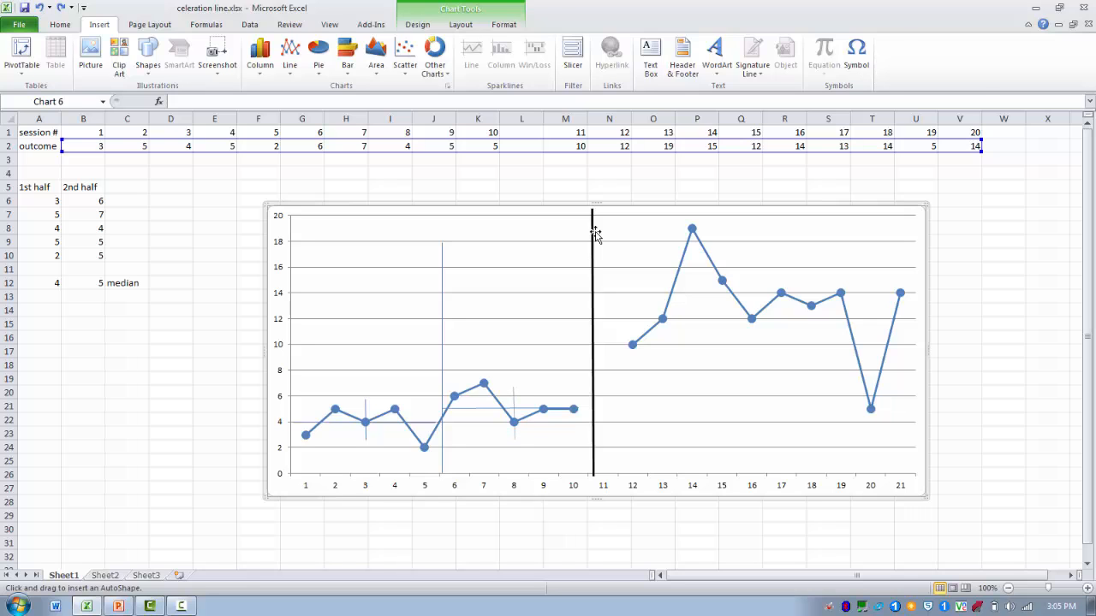
drag(515, 439, 513, 439)
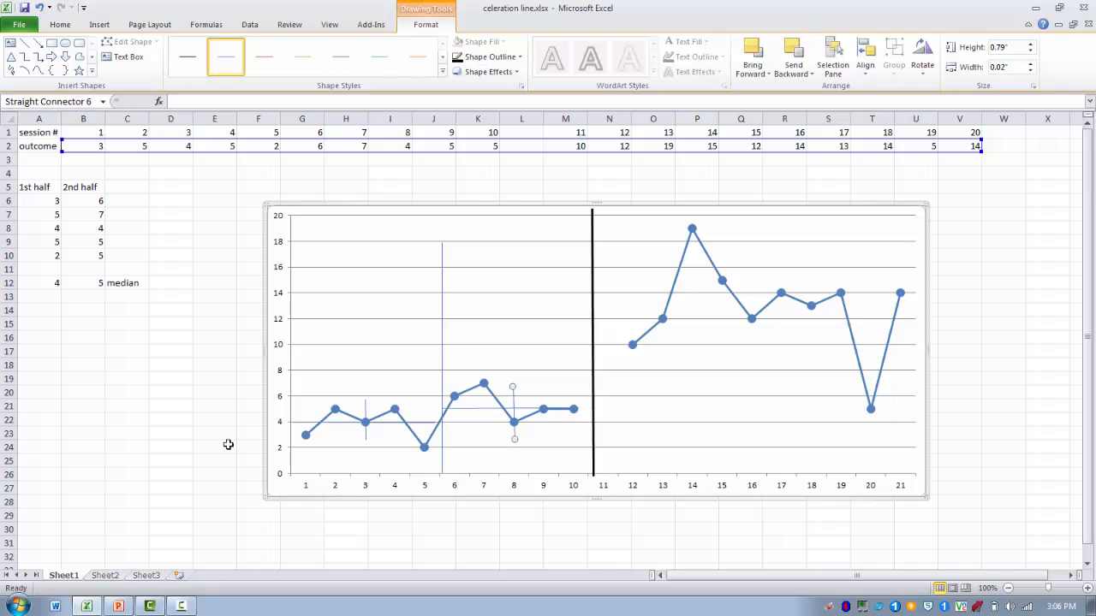
Draw a sloped line about 4.35" wide and 0.68" high from the session 1 point through the median crossings to the phase line
click(25, 43)
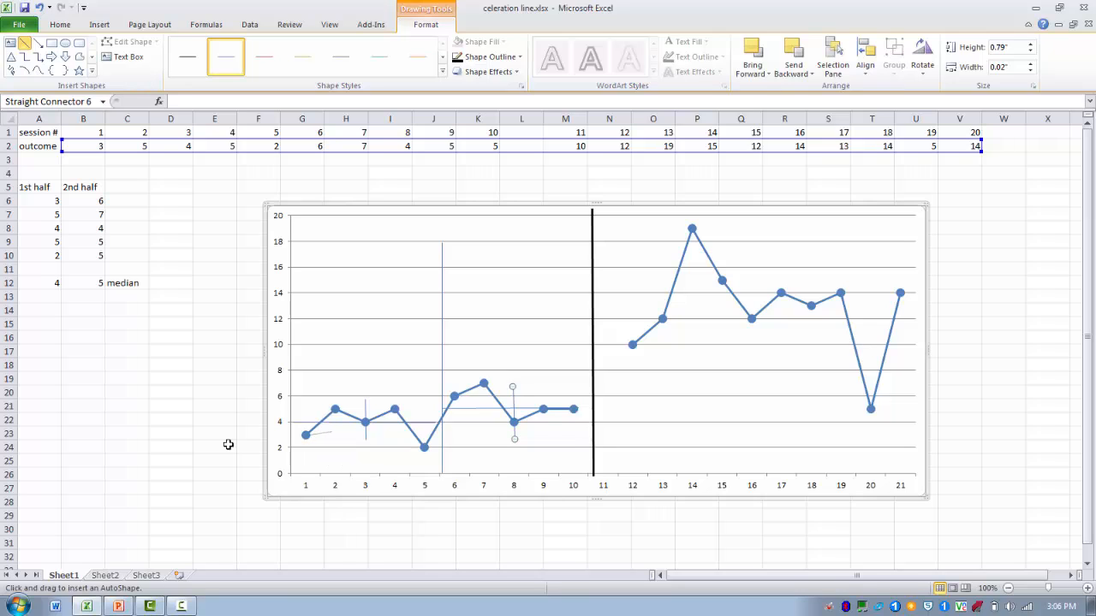
drag(365, 422, 535, 404)
drag(592, 393, 593, 391)
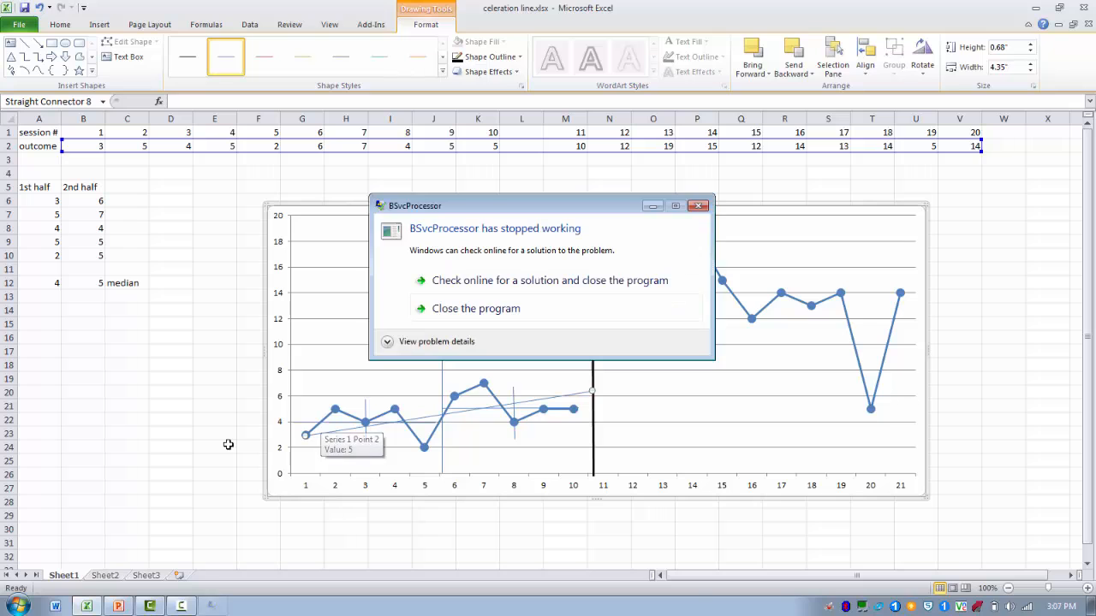
Close the crashed BSvcProcessor program and raise the celeration line's end near the phase line, making the line about 0.82" high and 4.3" wide
click(476, 309)
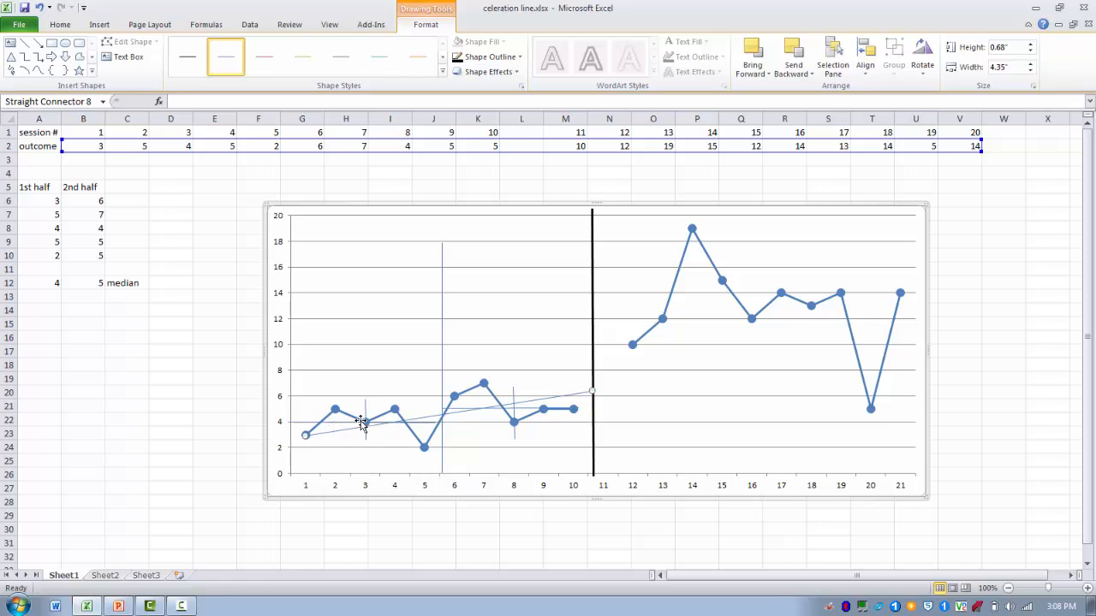
mouse_move(365, 423)
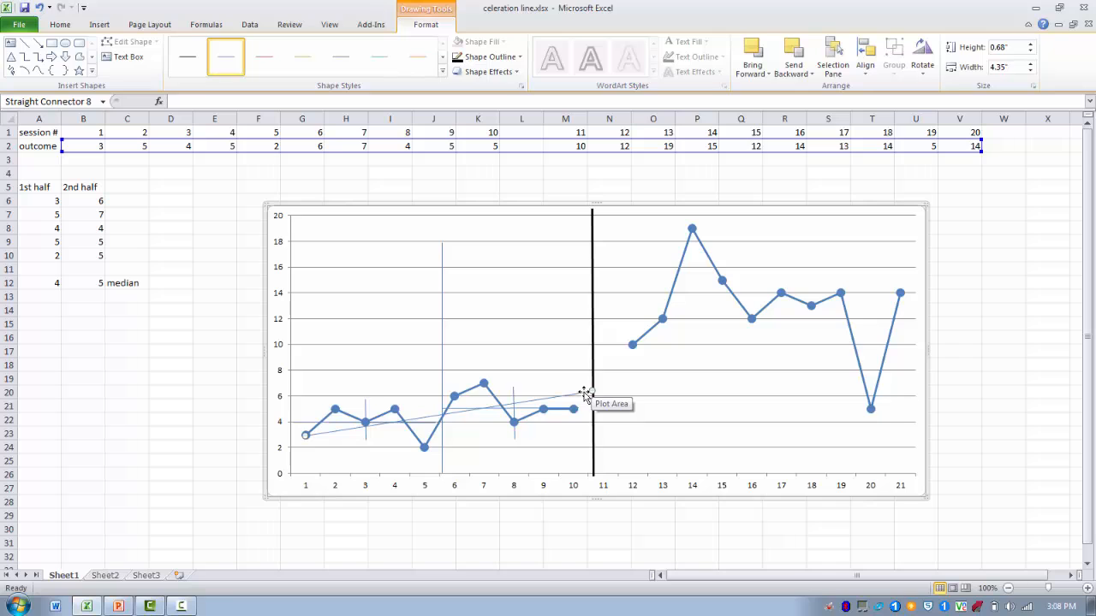
drag(591, 390, 588, 380)
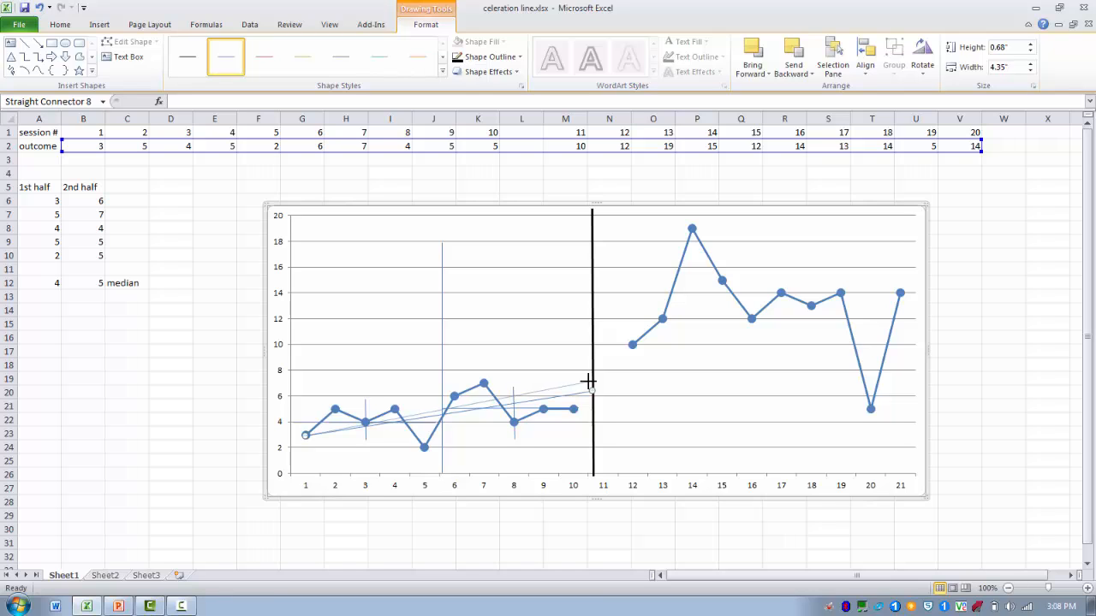
drag(588, 380, 588, 380)
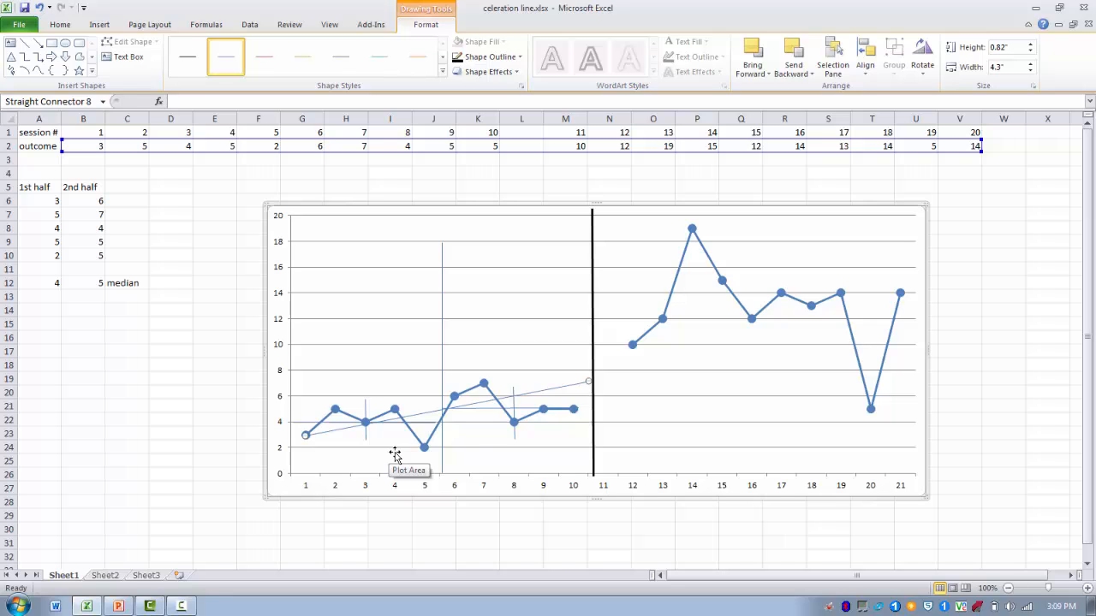
Delete the midpoint line, both horizontal median lines and both short vertical marks from the first phase of the chart
click(441, 284)
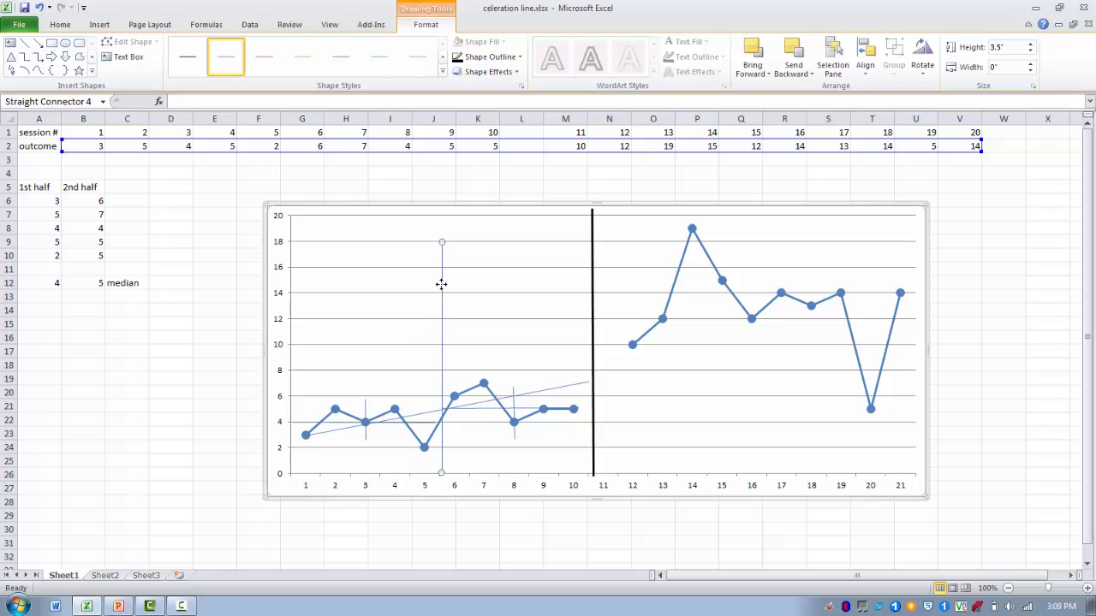
key(Delete)
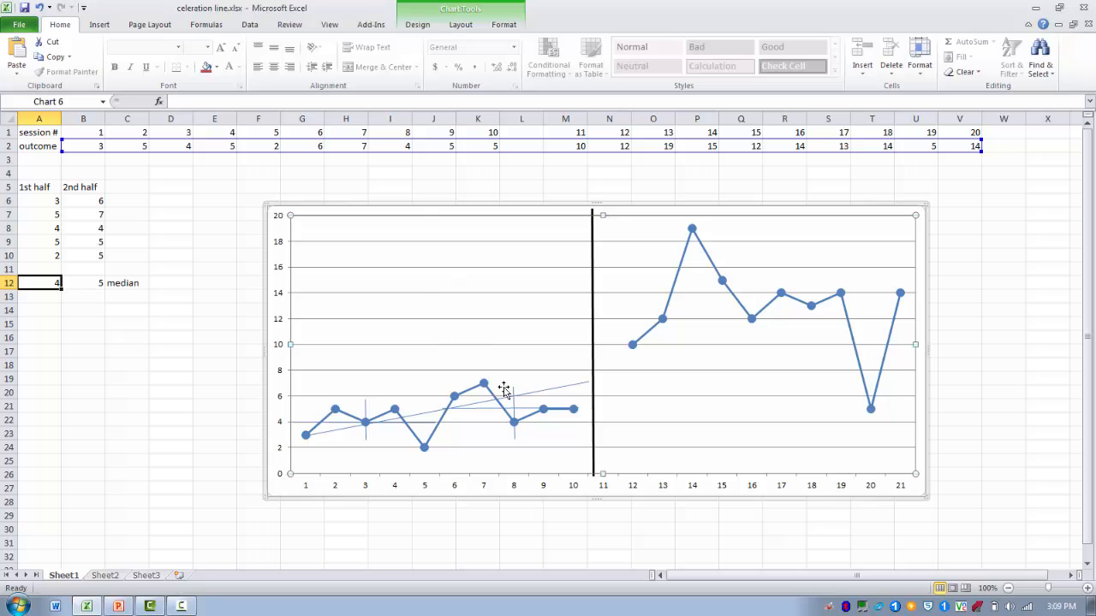
click(513, 406)
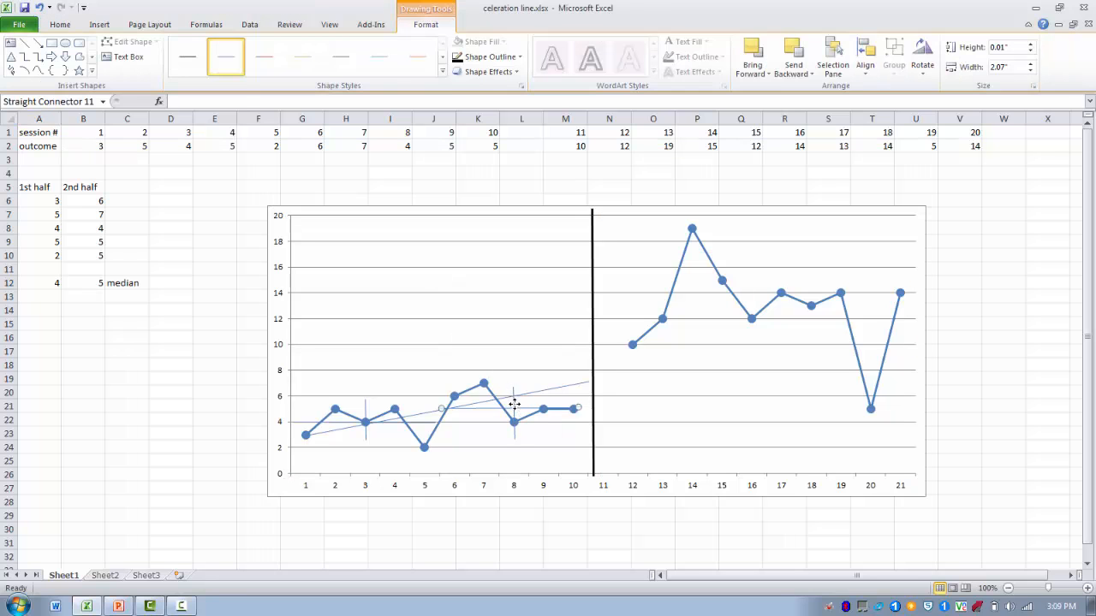
key(Delete)
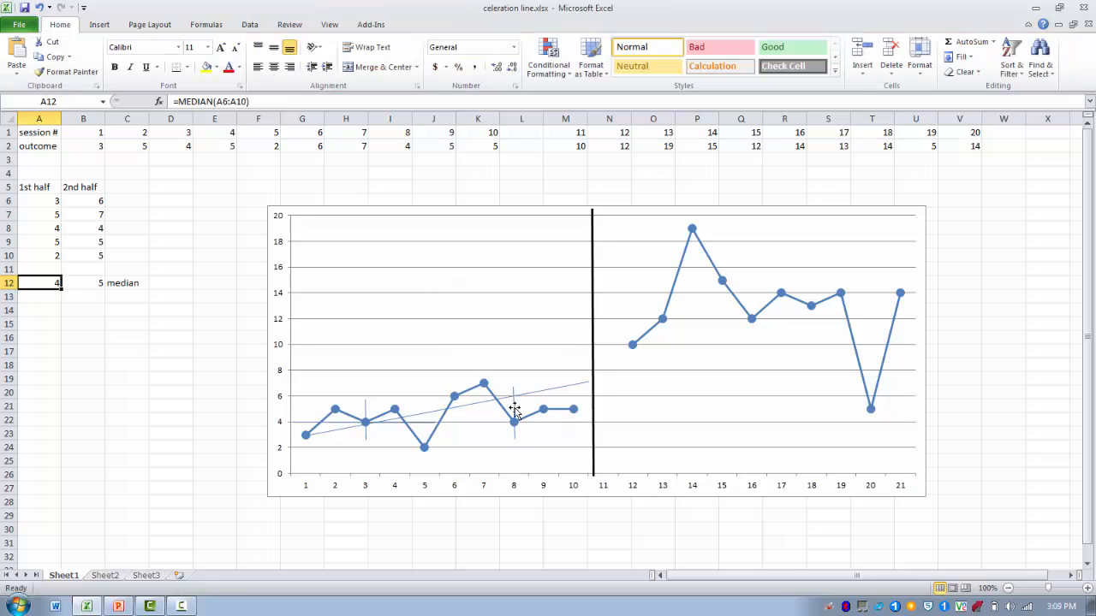
click(514, 407)
key(Delete)
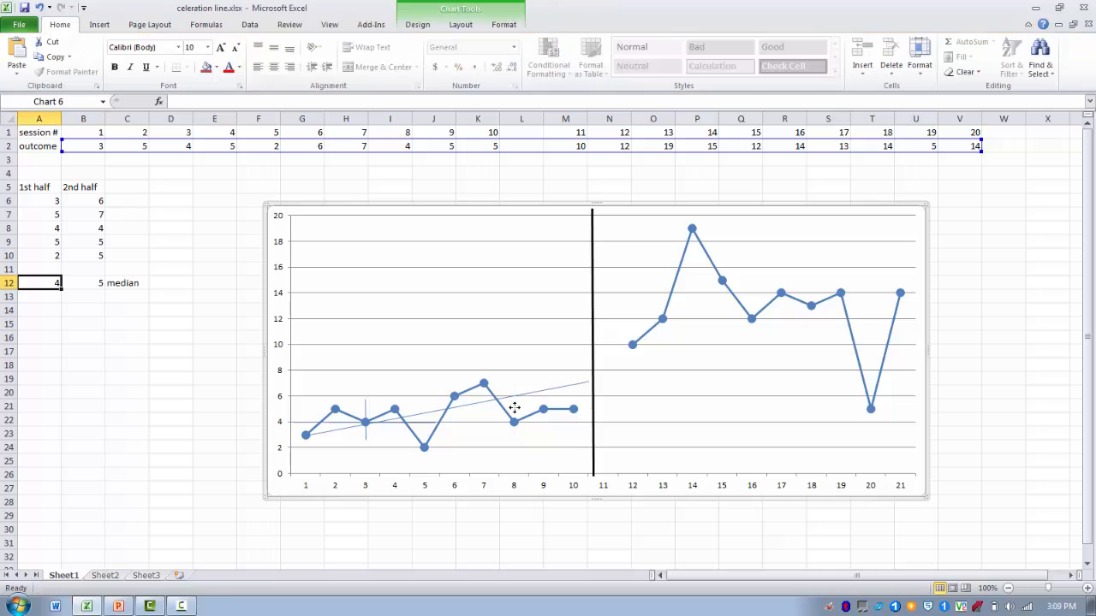
click(366, 411)
key(Delete)
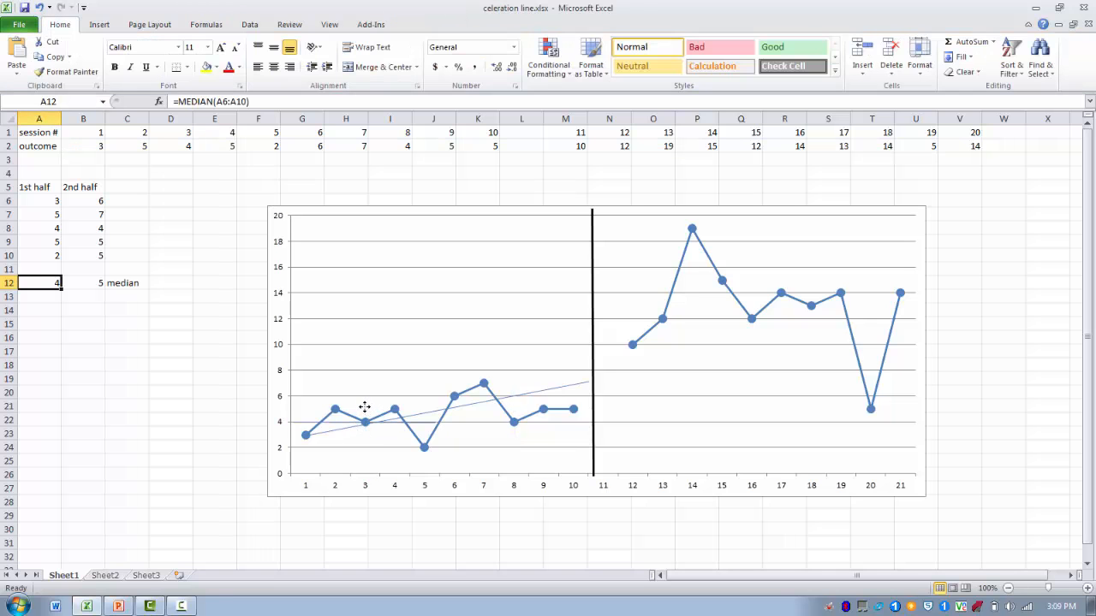
click(298, 420)
key(Delete)
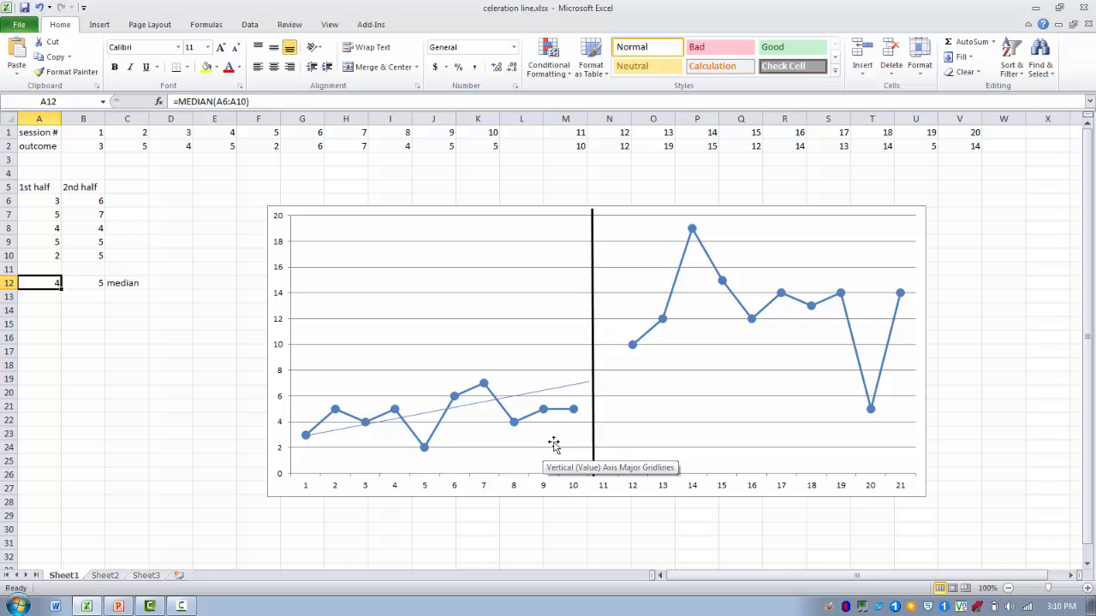
Extend the celeration line through the second phase with a straight line about 5.01" wide and 0.82" high, starting at its phase-line end
click(575, 385)
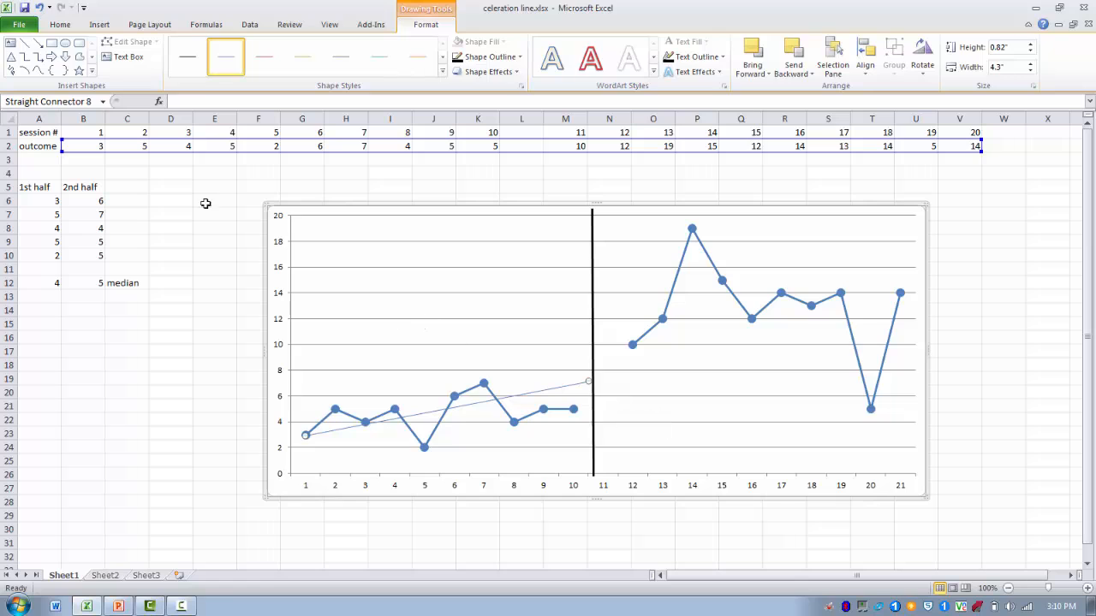
click(24, 43)
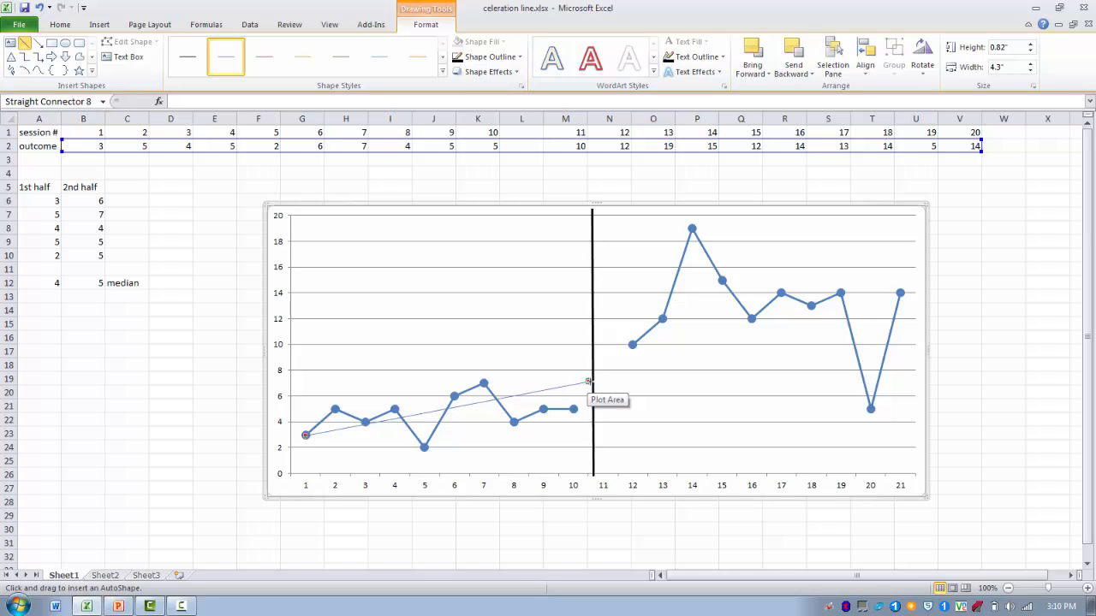
drag(589, 381, 919, 327)
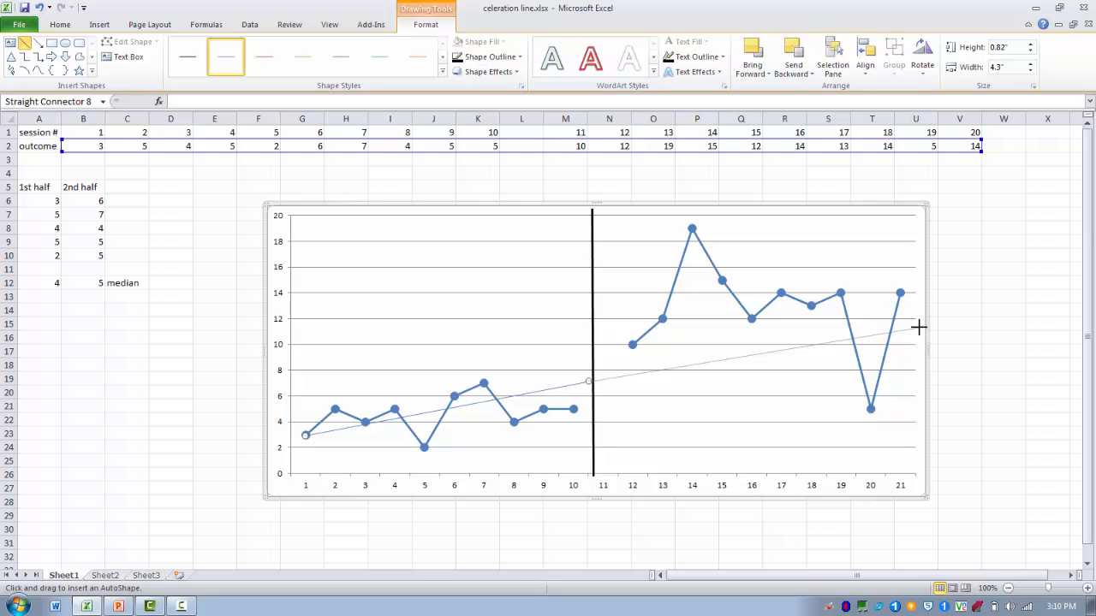
drag(919, 327, 918, 327)
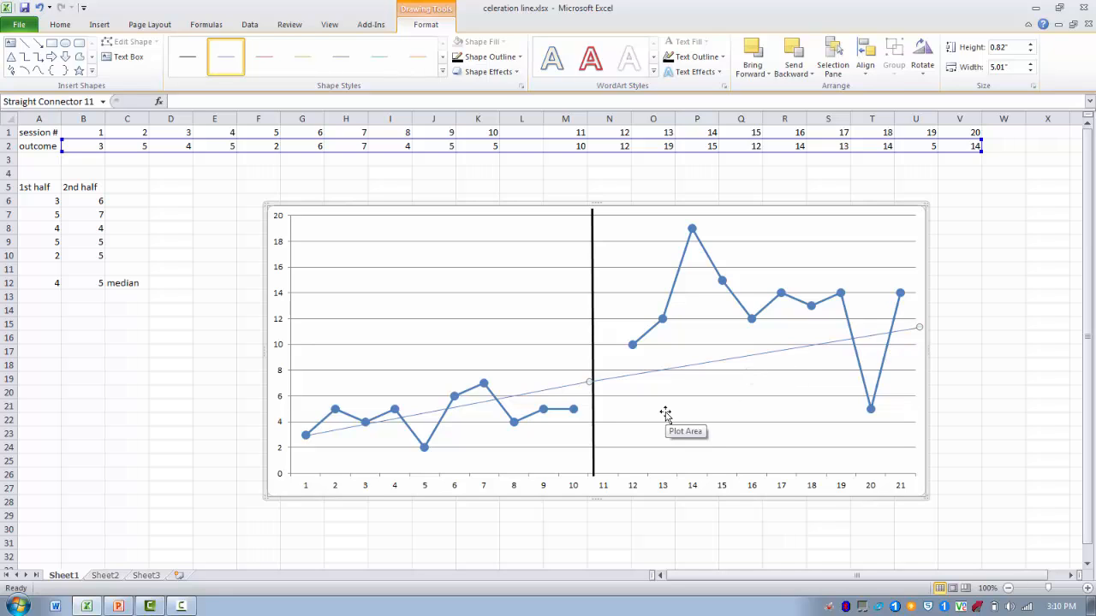
Format the celeration line in the first phase with a dark red outline and a 1½ pt weight
click(555, 387)
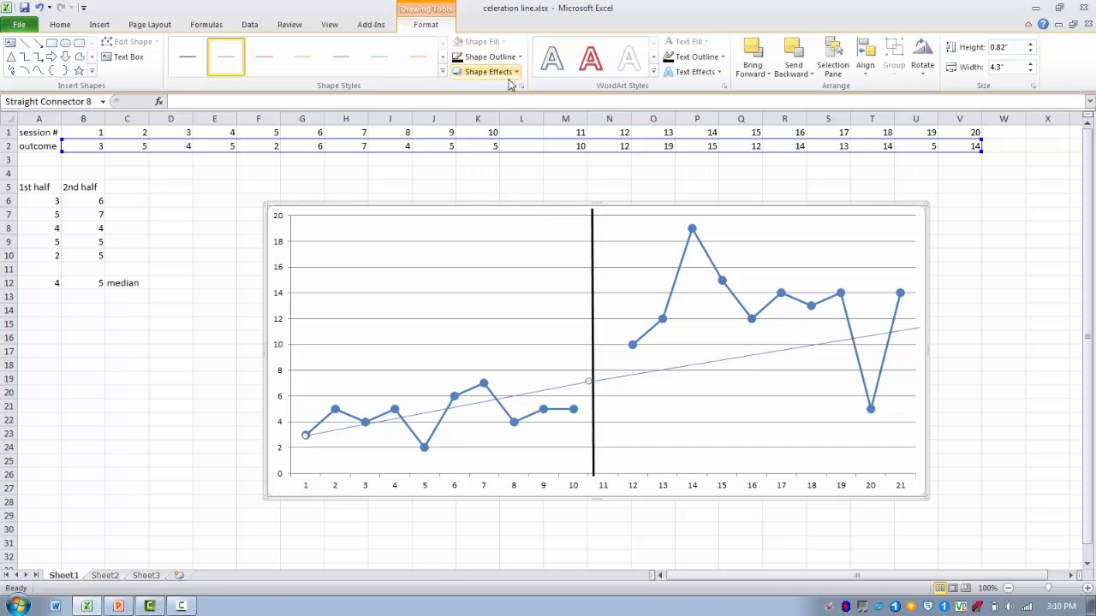
click(519, 57)
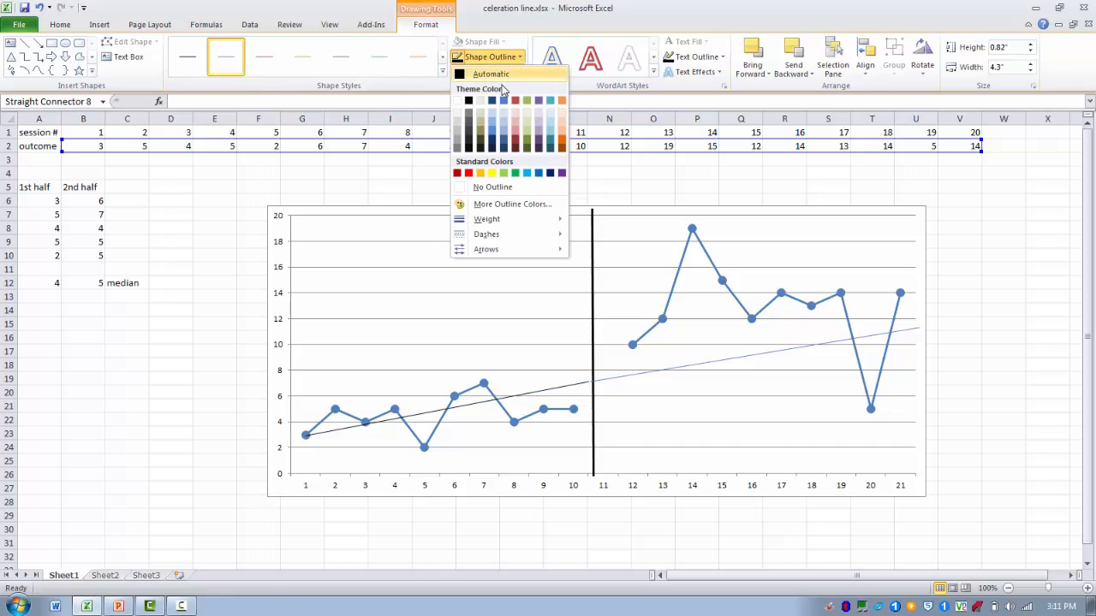
click(457, 174)
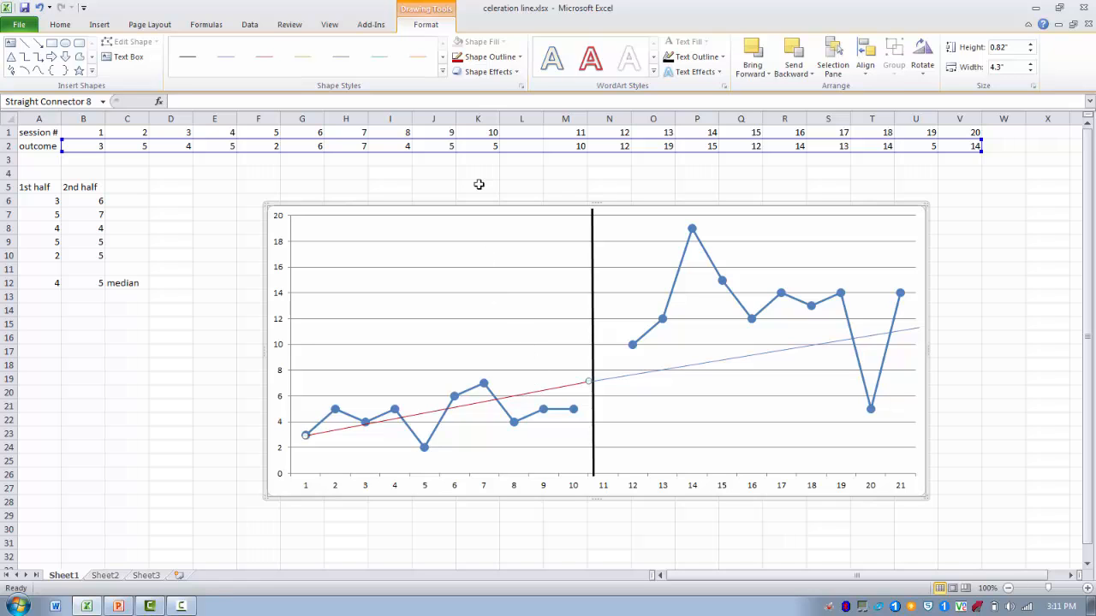
click(519, 57)
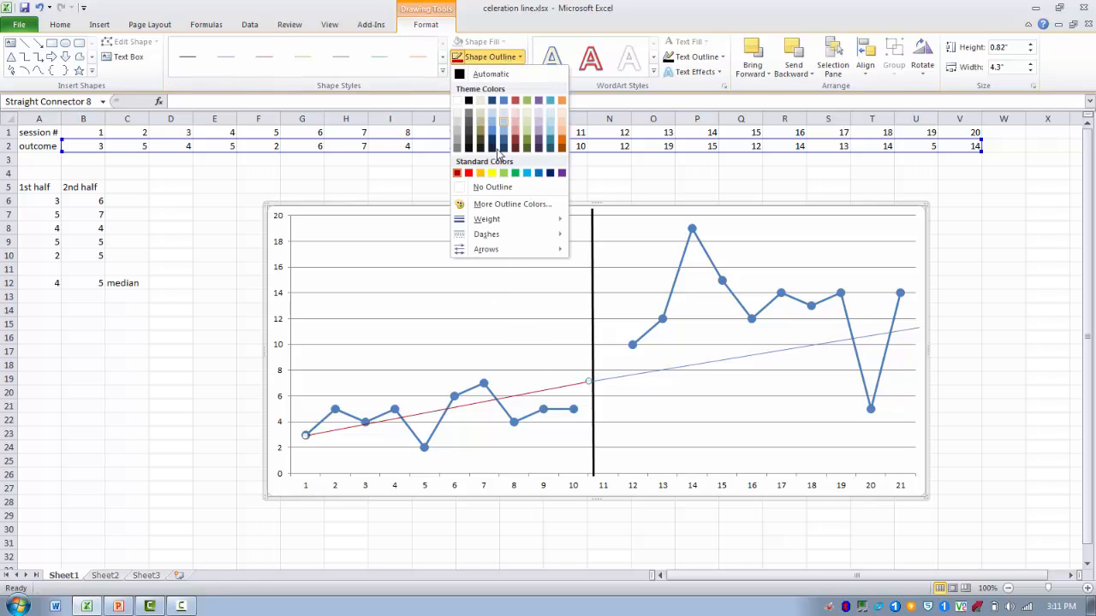
mouse_move(486, 219)
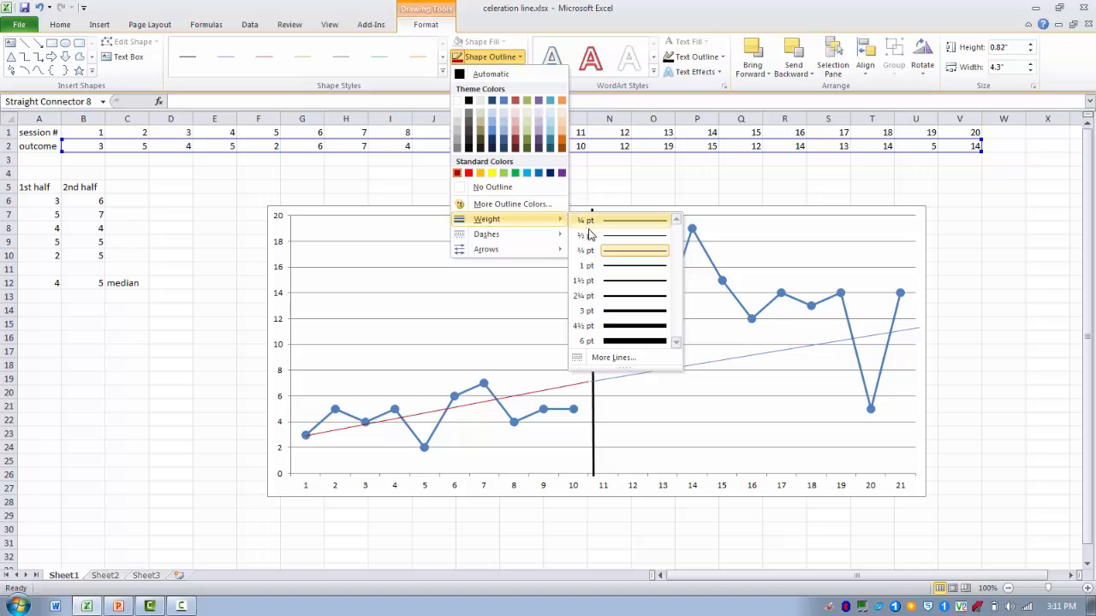
click(605, 281)
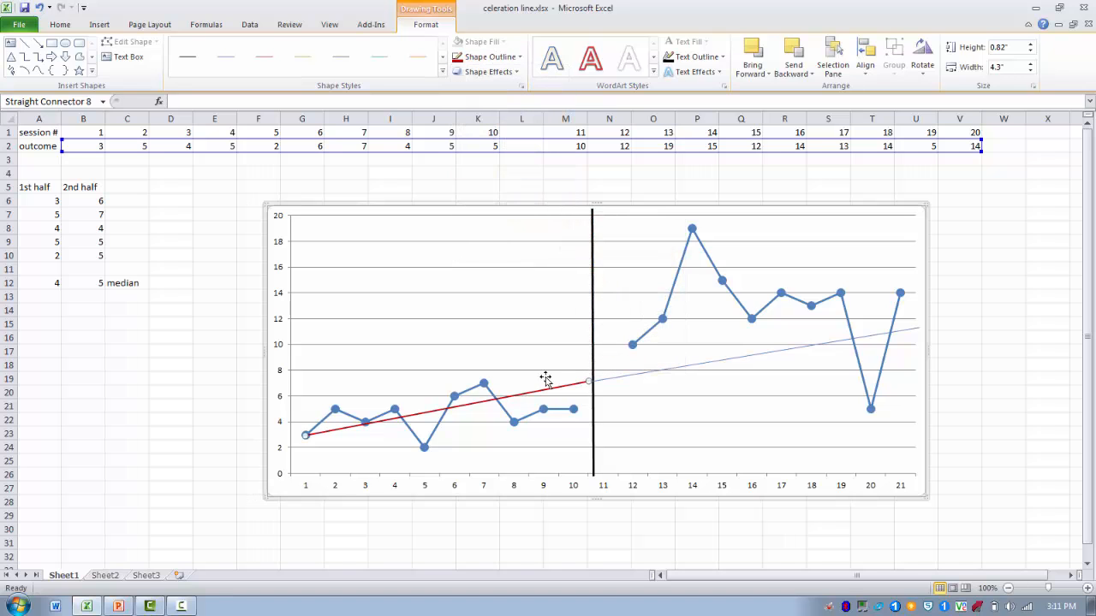
Format the projected line in the second phase with a dark red outline and the second dotted dash style
click(619, 377)
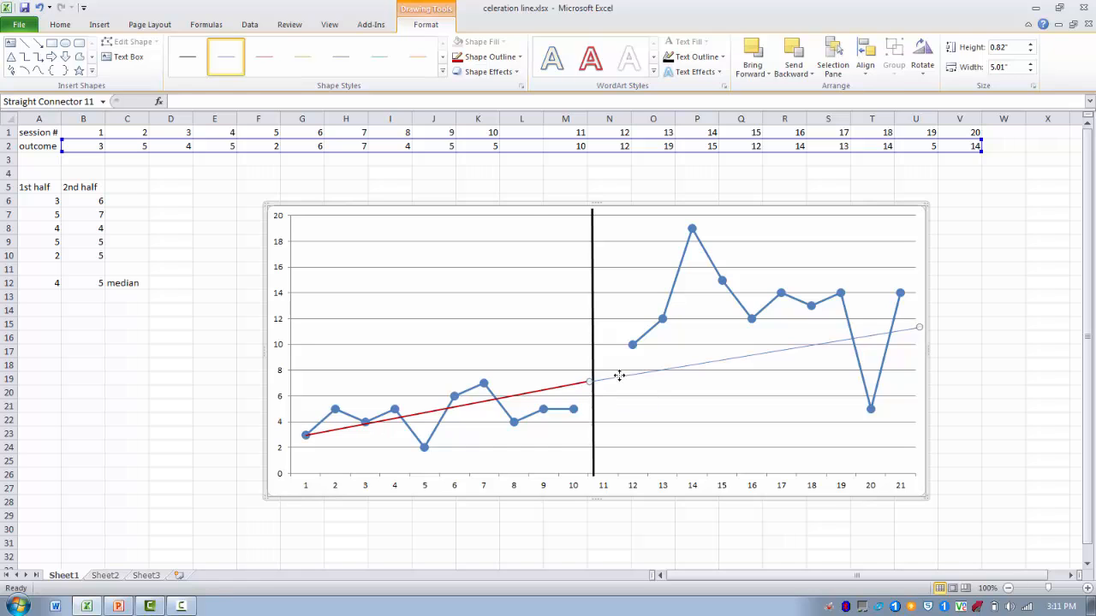
click(519, 58)
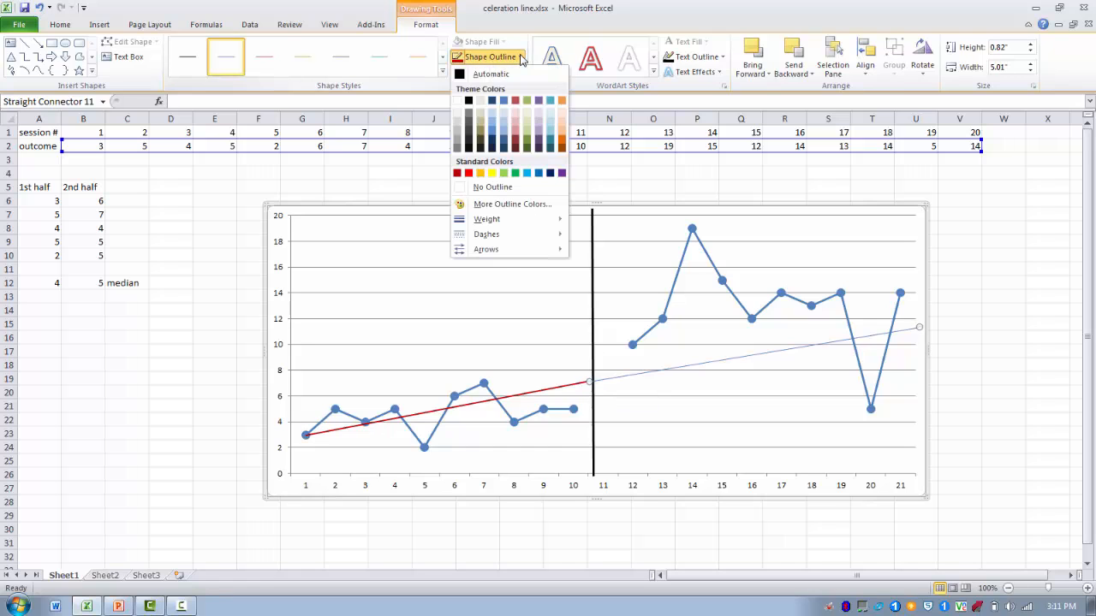
click(457, 173)
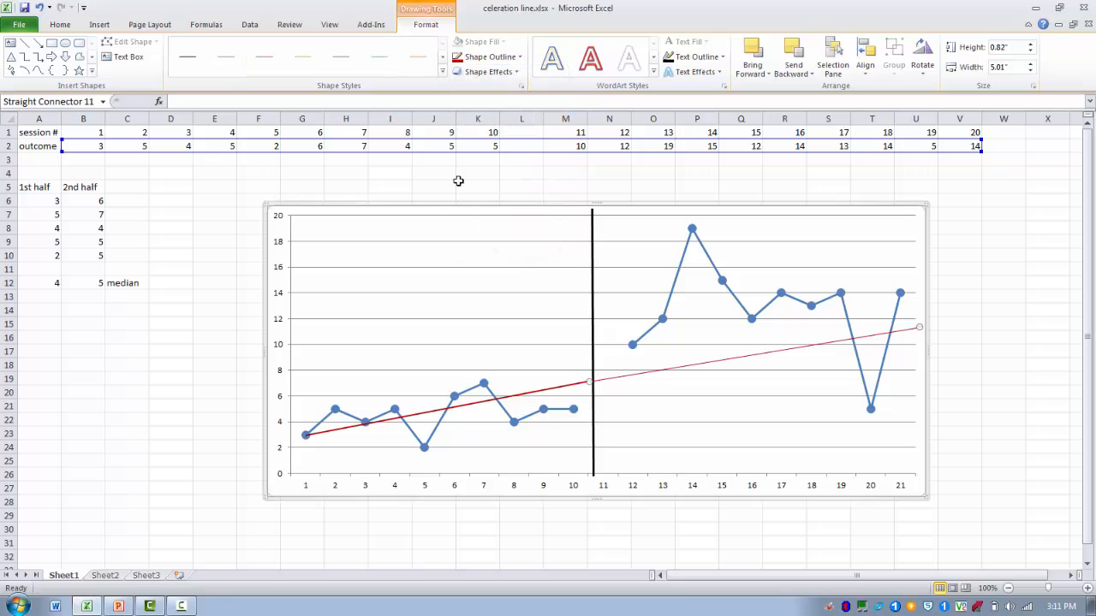
click(520, 57)
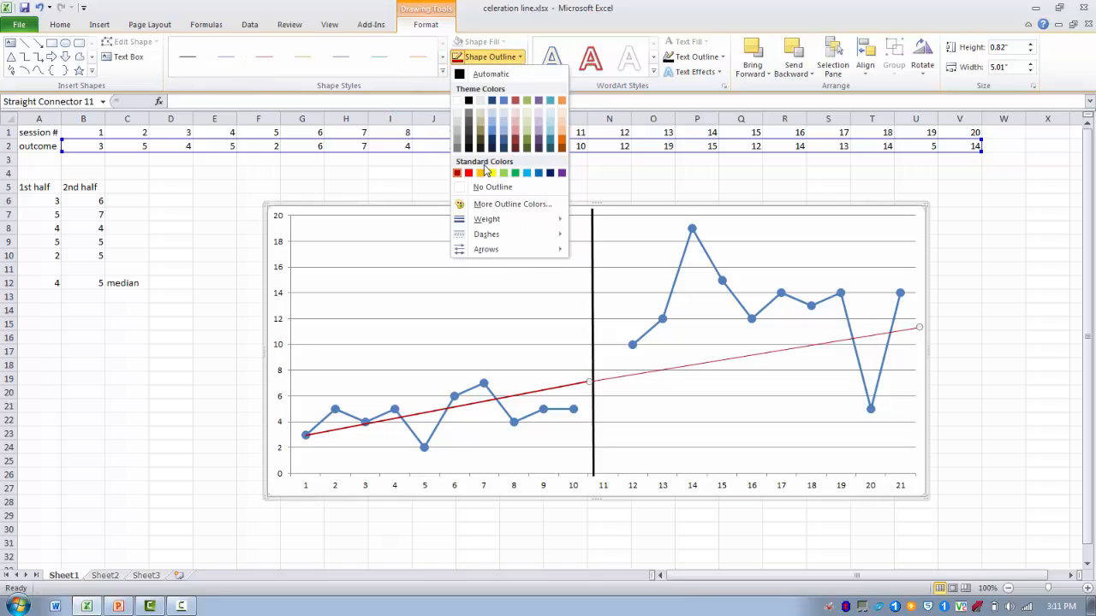
mouse_move(539, 240)
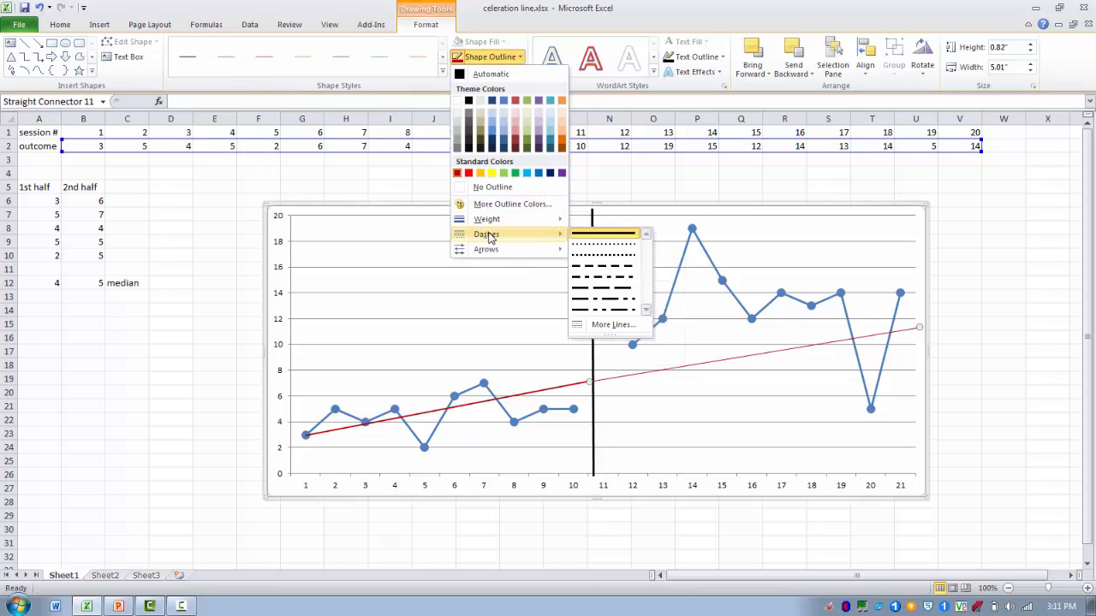
click(580, 256)
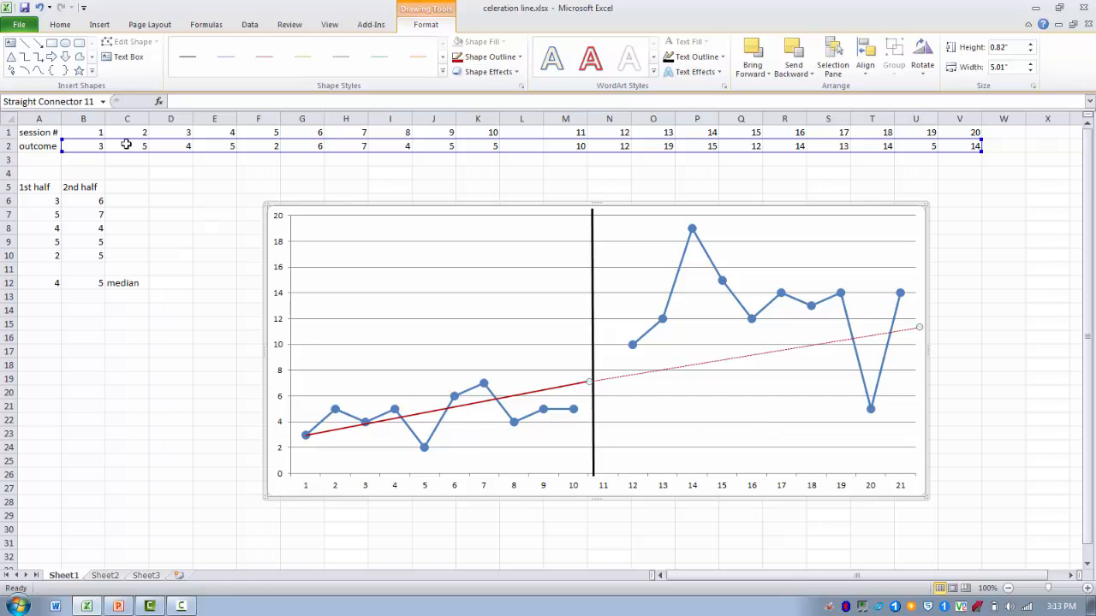
Insert the BINOM.DIST function in cell B17 from the most recently used functions
click(205, 25)
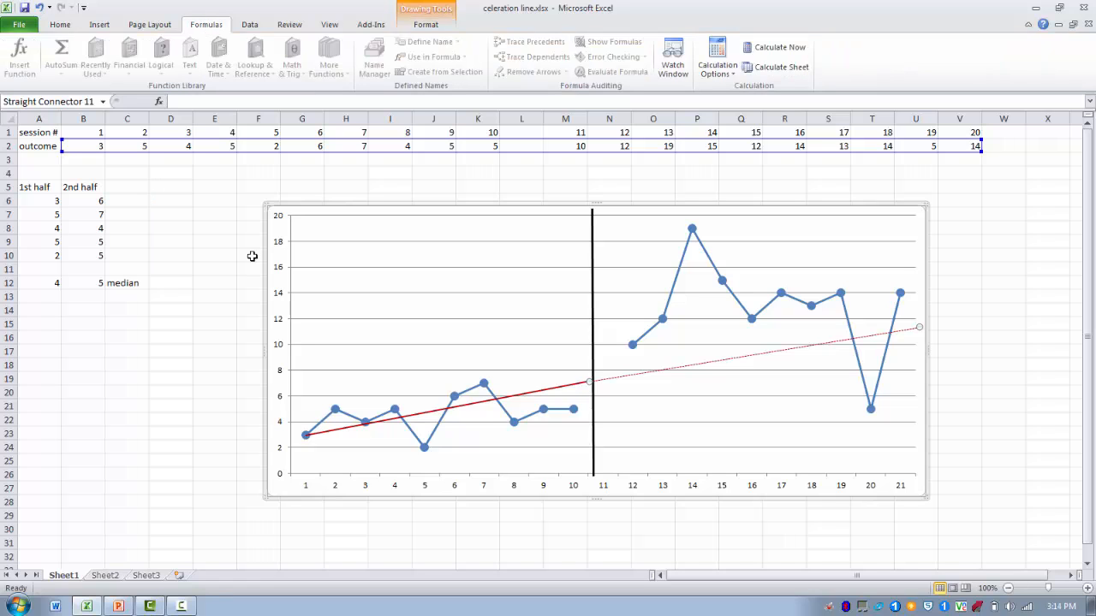
click(304, 208)
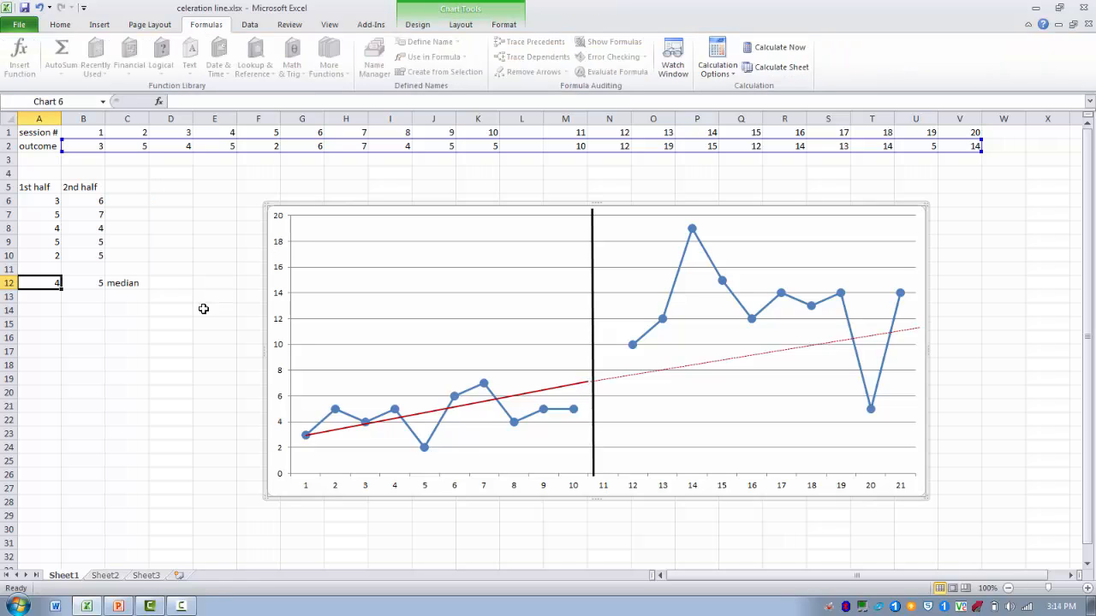
click(86, 351)
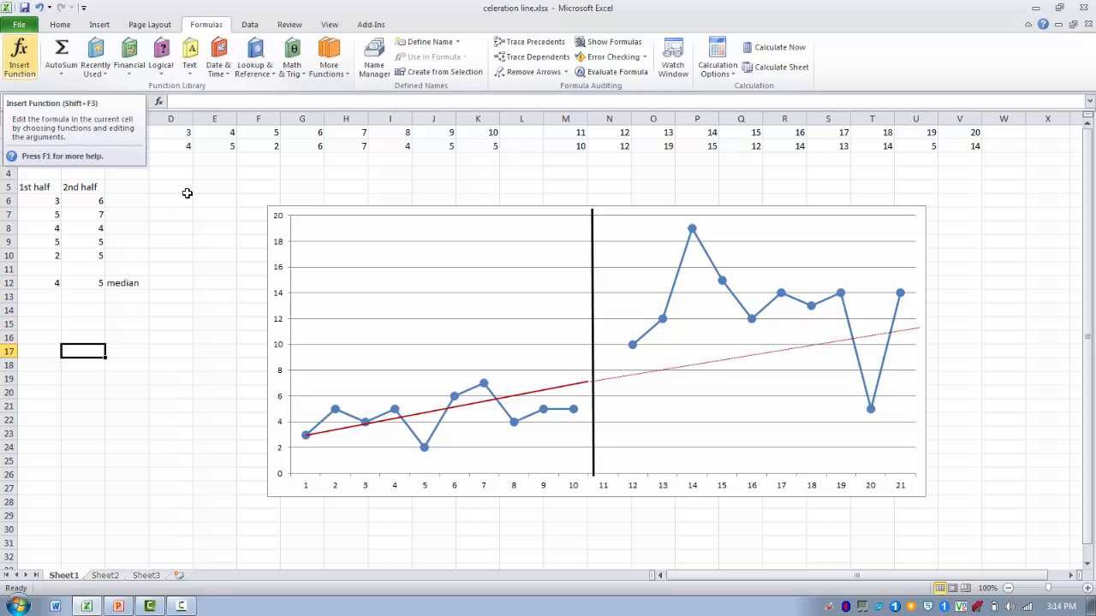
click(23, 69)
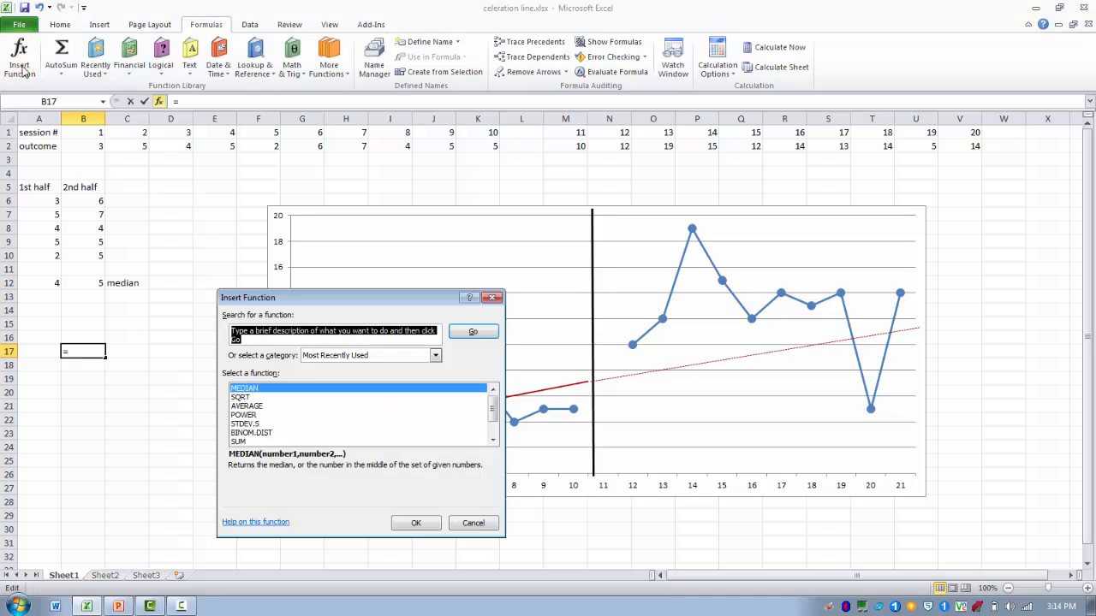
click(308, 403)
scroll(307, 403, down, 1)
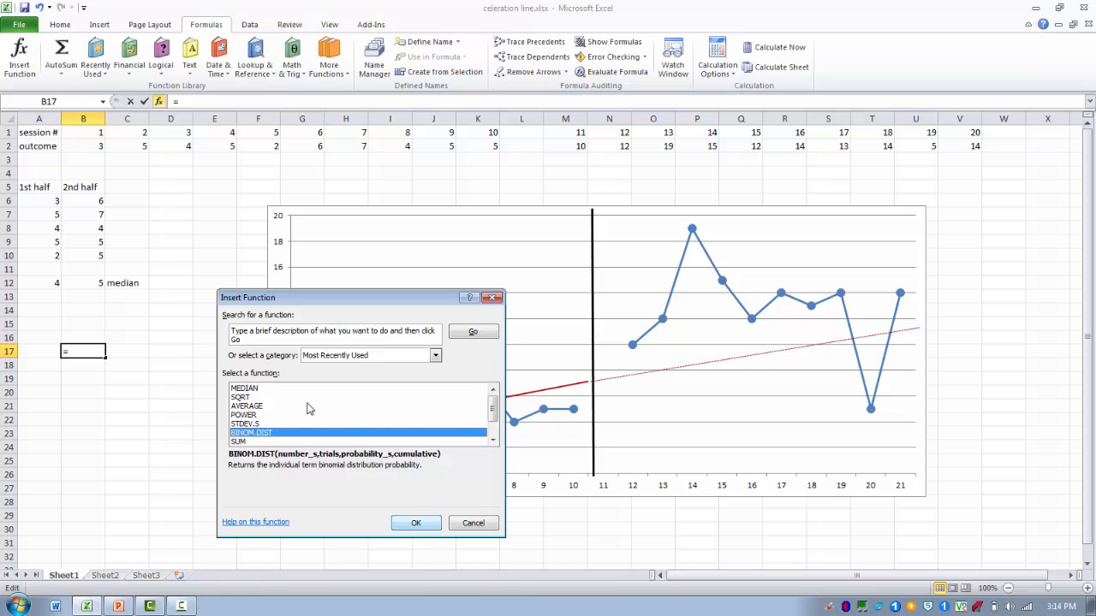
key(Return)
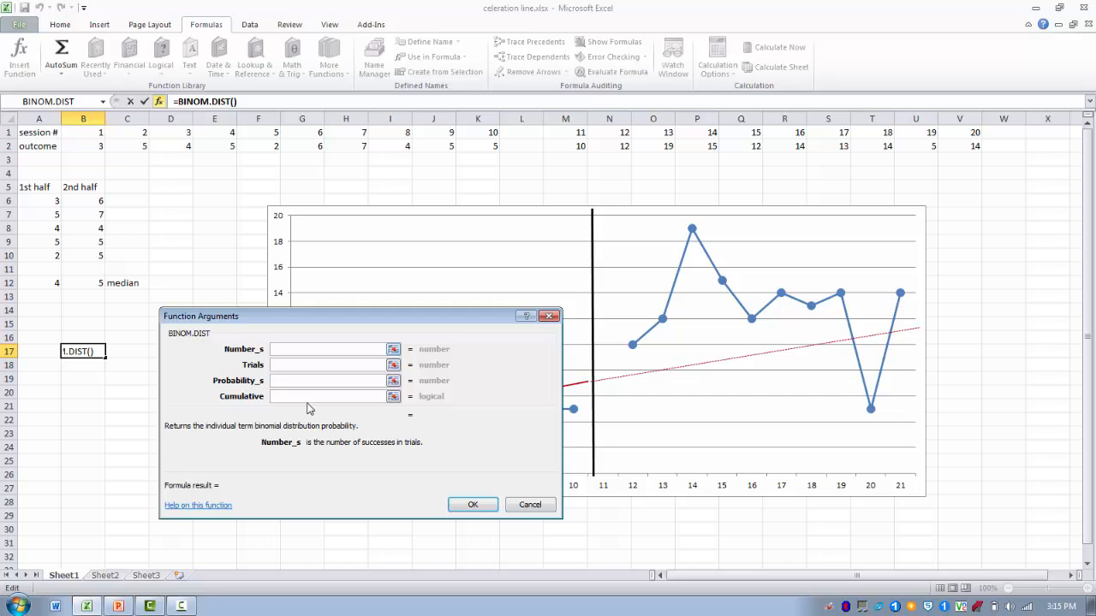
Complete the BINOM.DIST arguments with 9 successes, 10 trials, a probability of 0.5 and FALSE for Cumulative
text(9)
key(Tab)
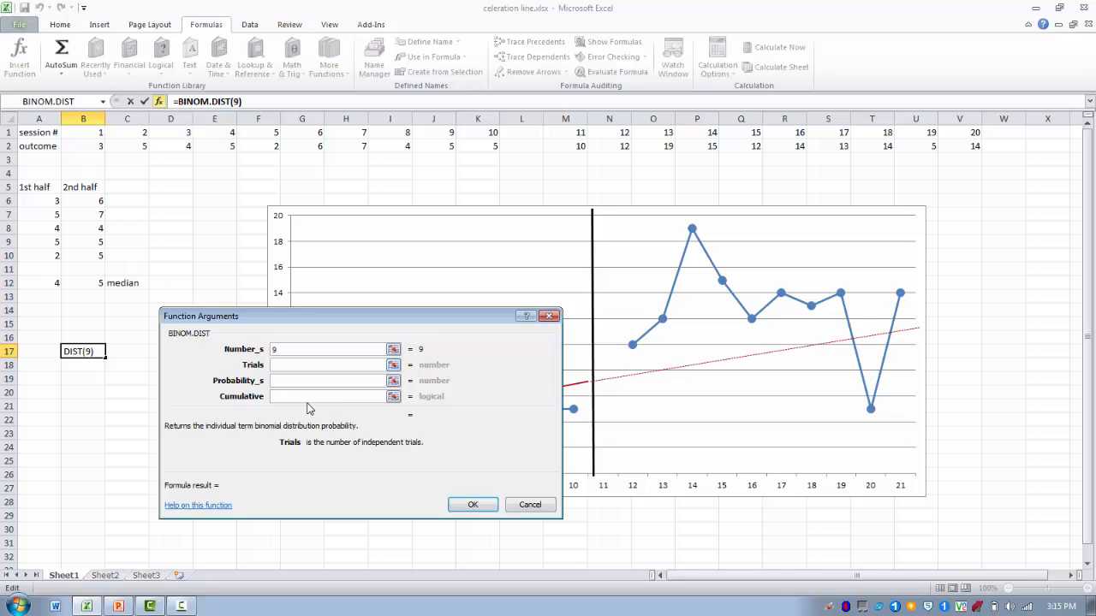
text(10)
click(307, 381)
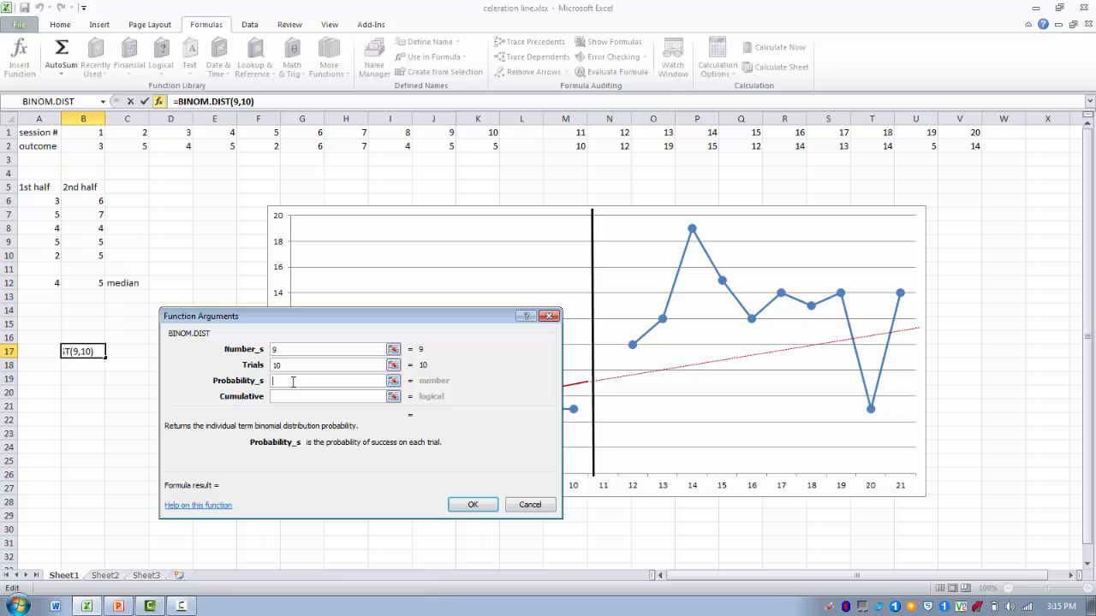
text(0.5)
click(290, 397)
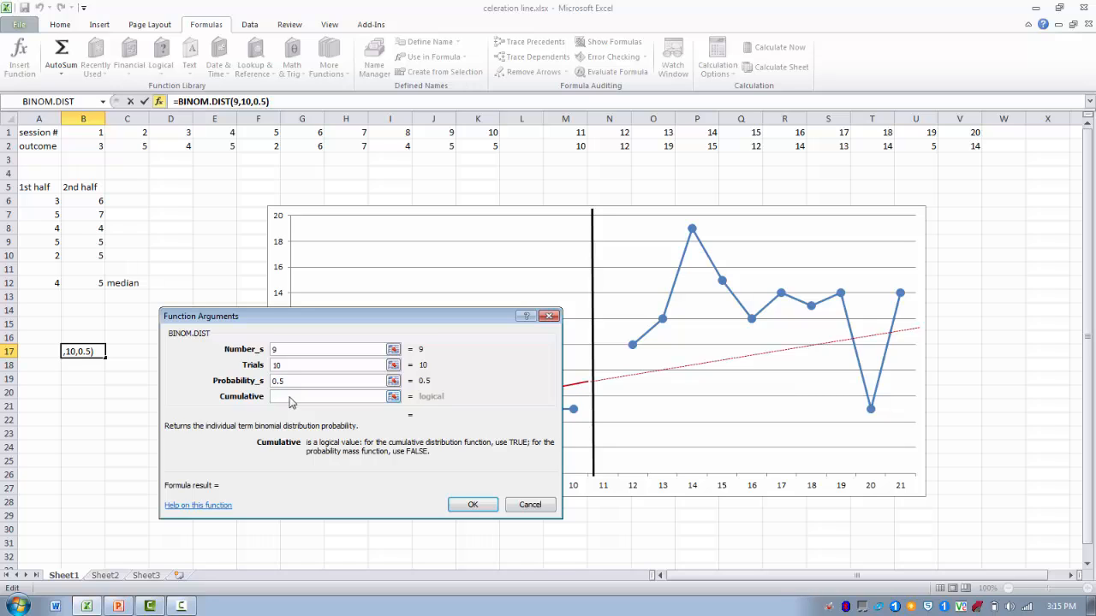
text(FALSE)
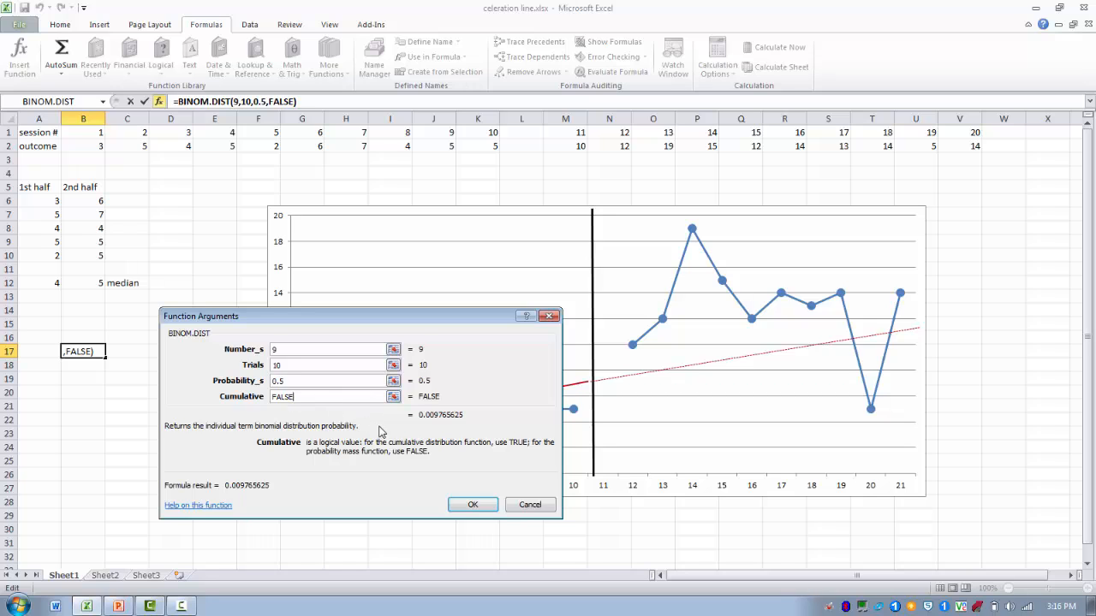
click(462, 507)
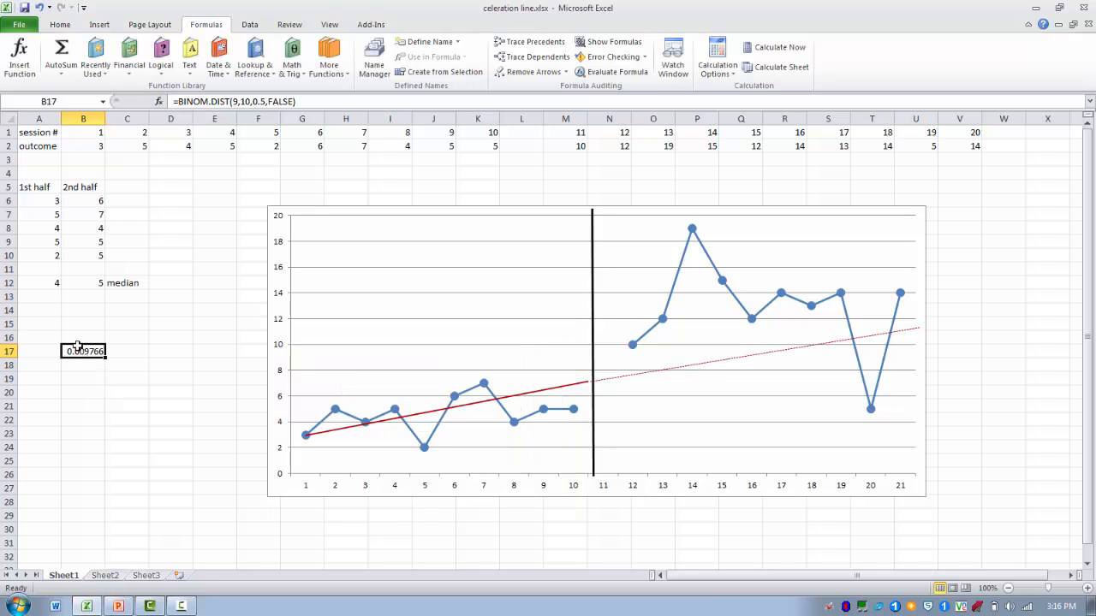
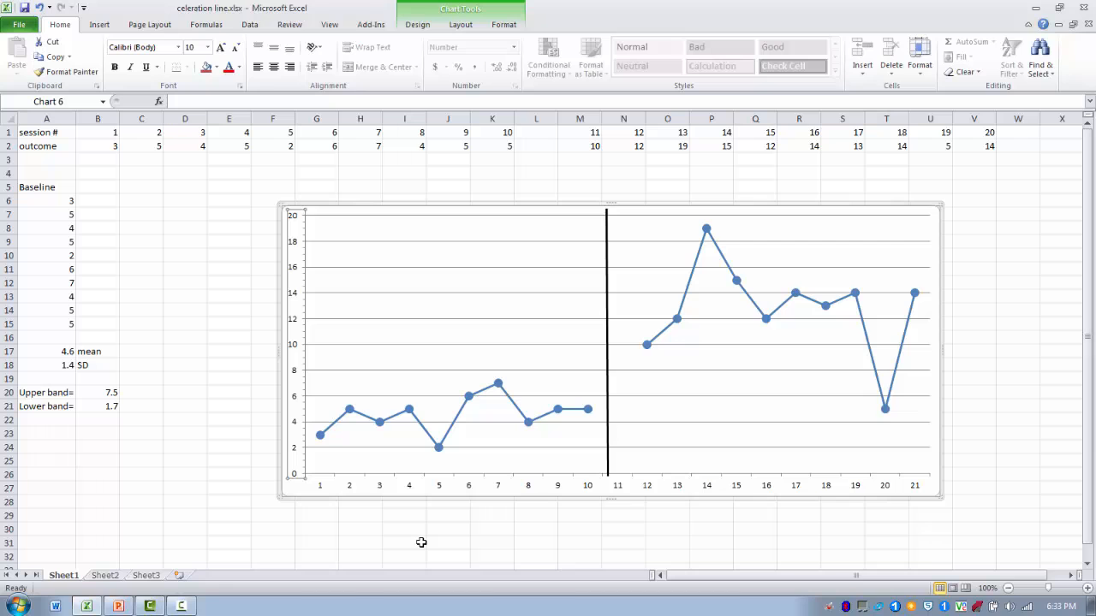
Draw a nearly horizontal straight line about 9.59" wide and 0.06" high across both phases at the baseline mean of 4.6
key(alt+n)
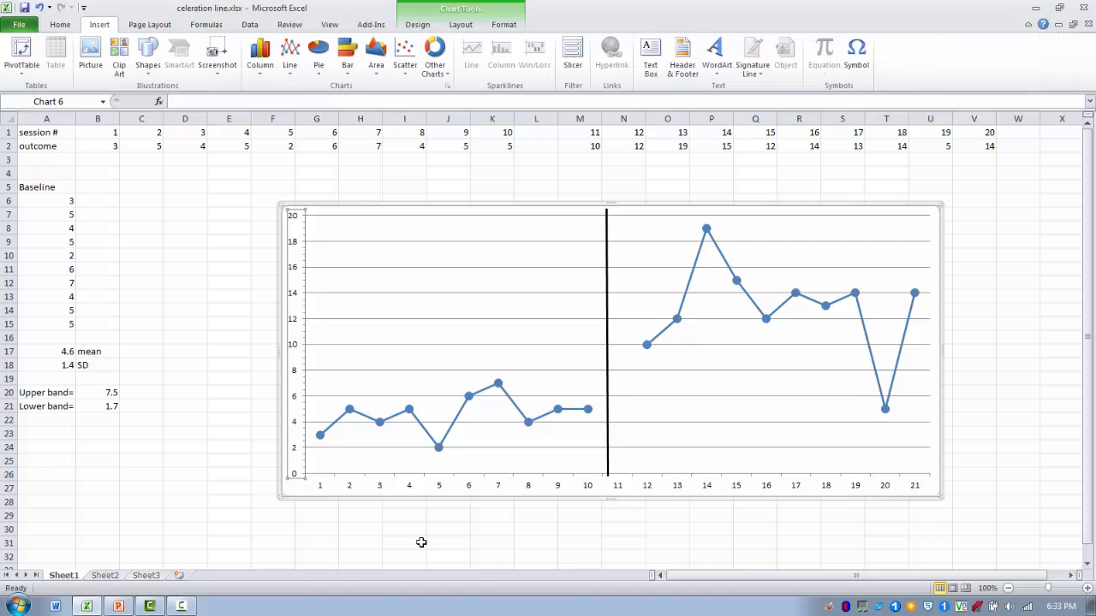
key(Down)
key(Right)
key(Right)
key(Return)
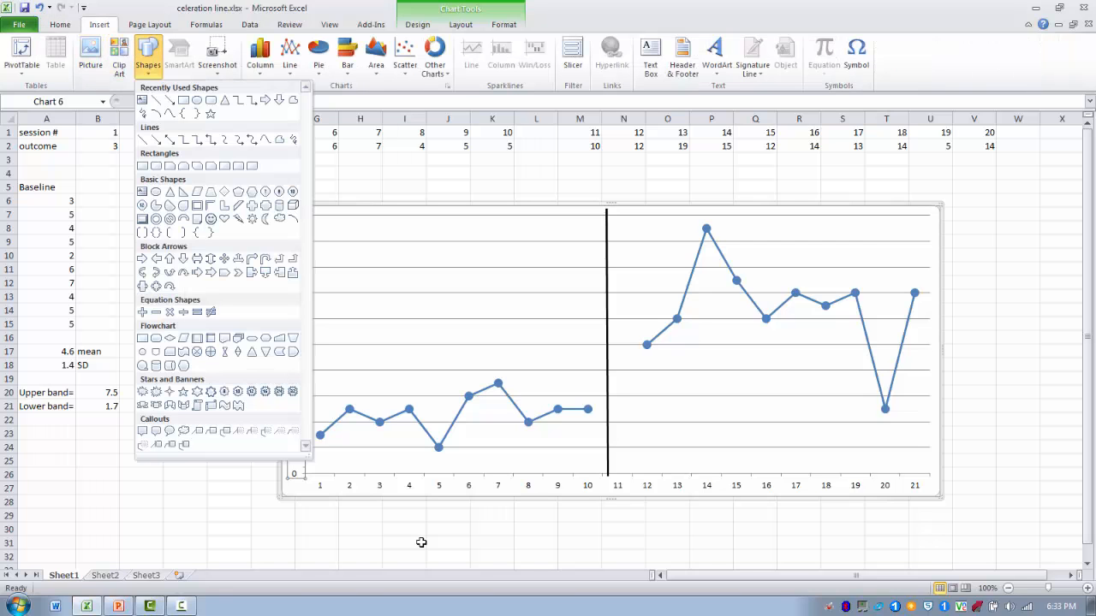
key(Right)
key(Return)
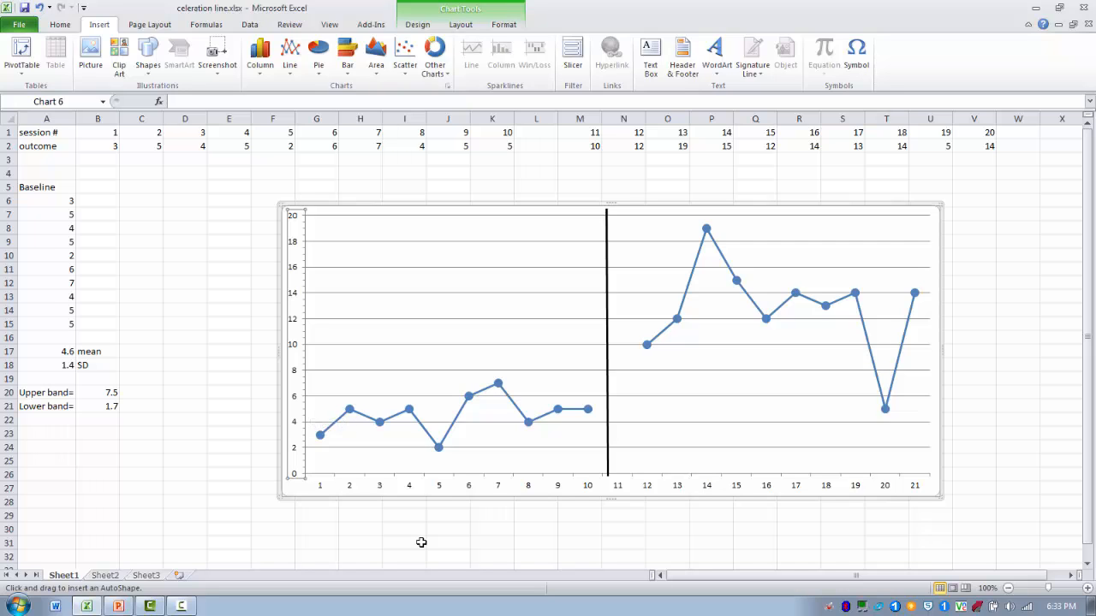
drag(305, 413, 934, 409)
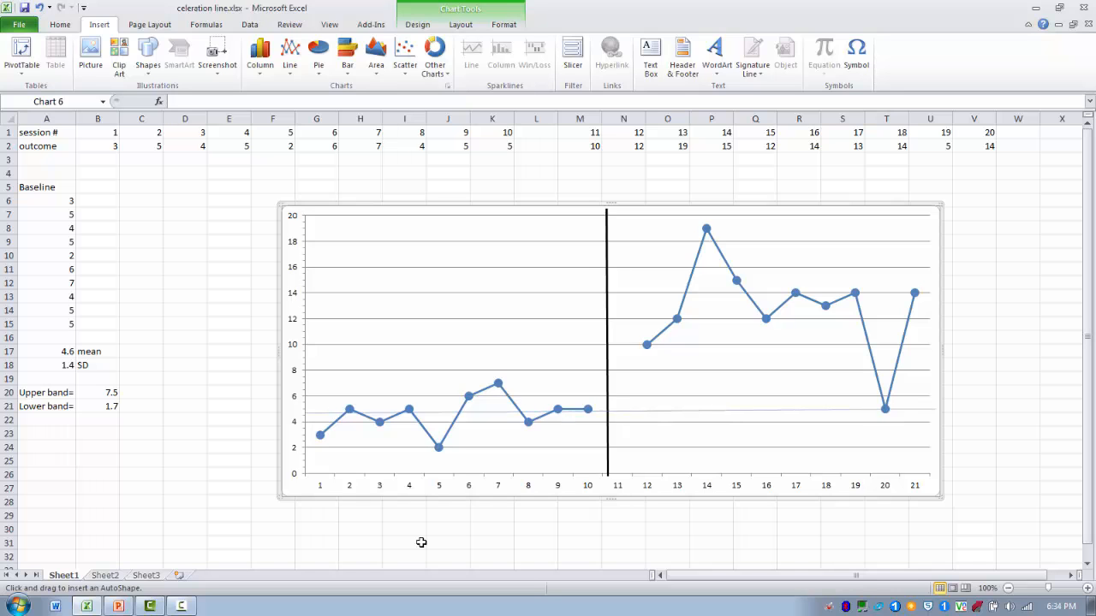
drag(935, 410, 935, 408)
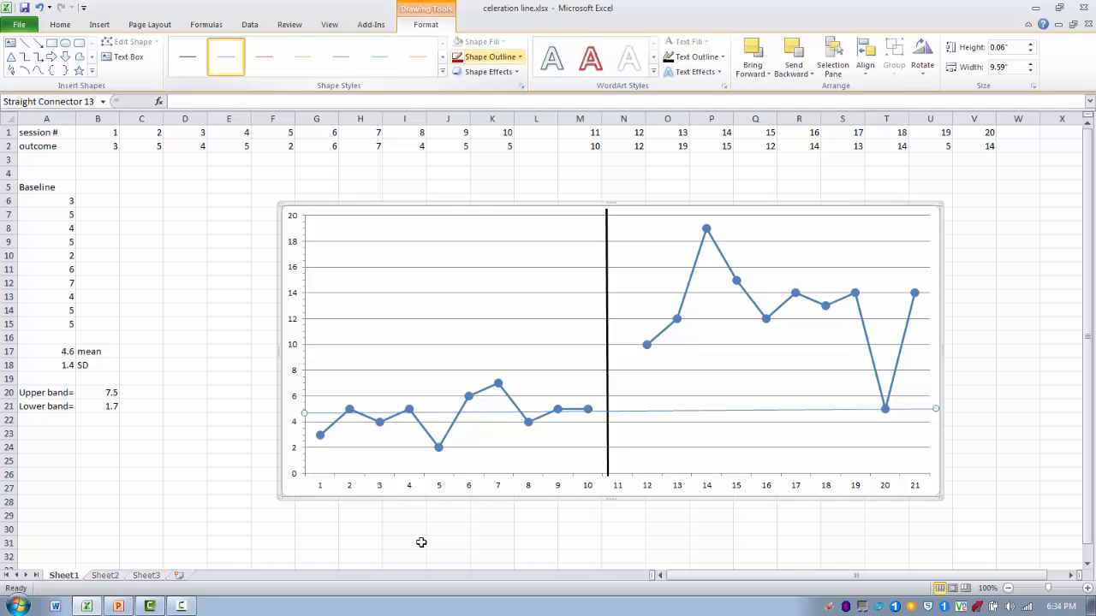
Format the mean line with a dark red outline and a 1½ pt weight
click(495, 57)
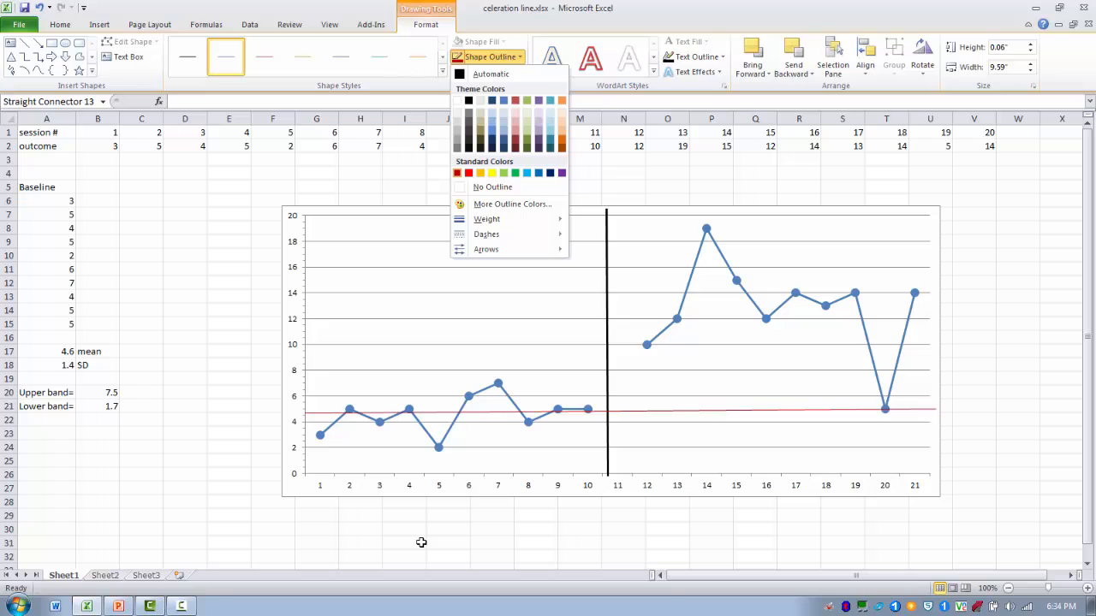
click(456, 173)
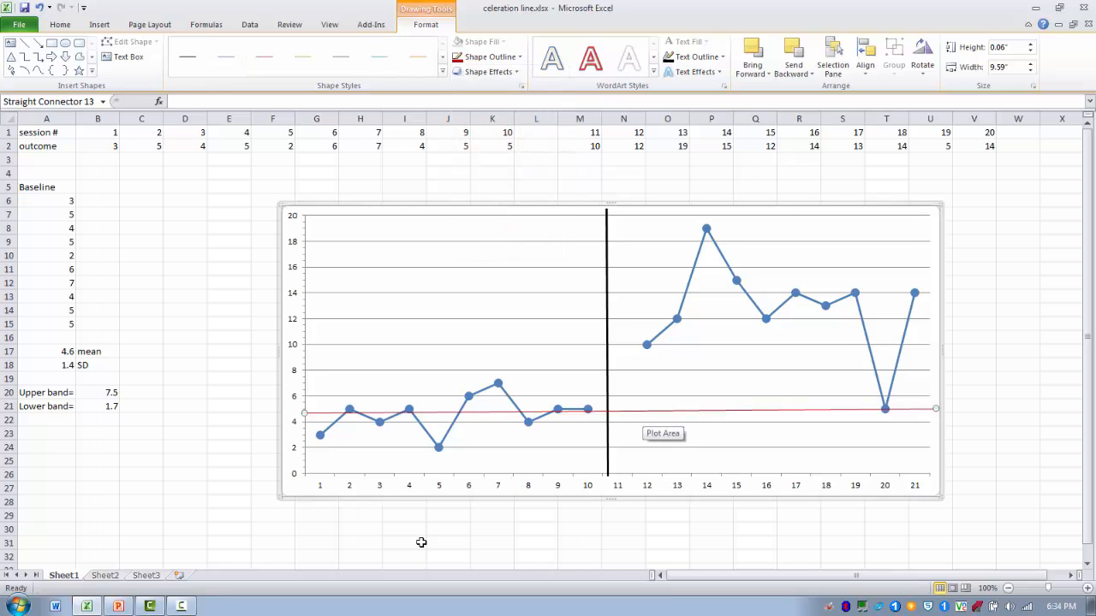
click(488, 57)
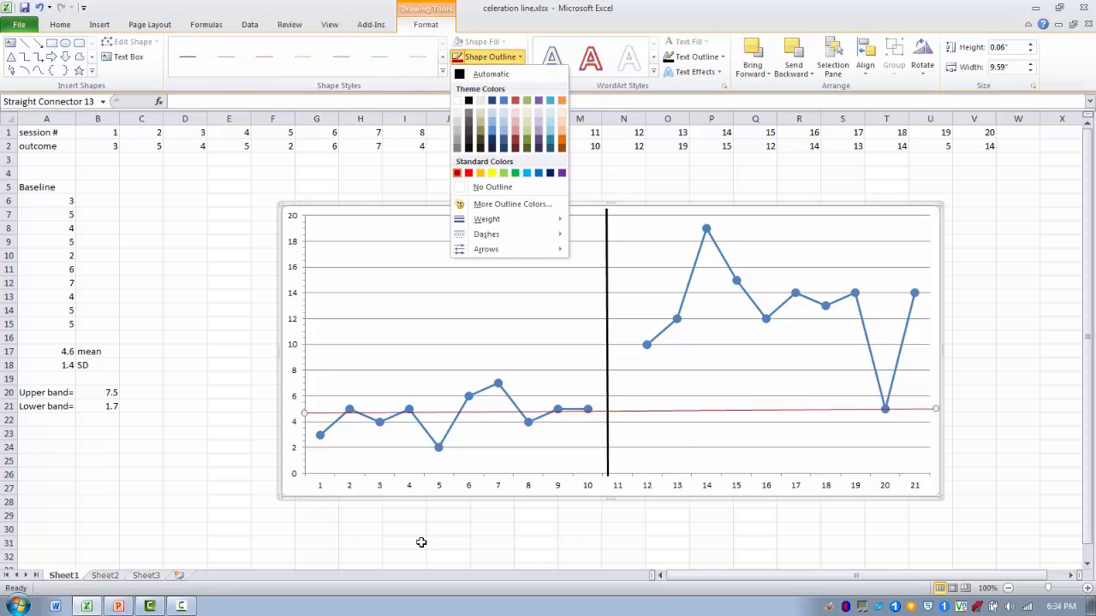
mouse_move(486, 220)
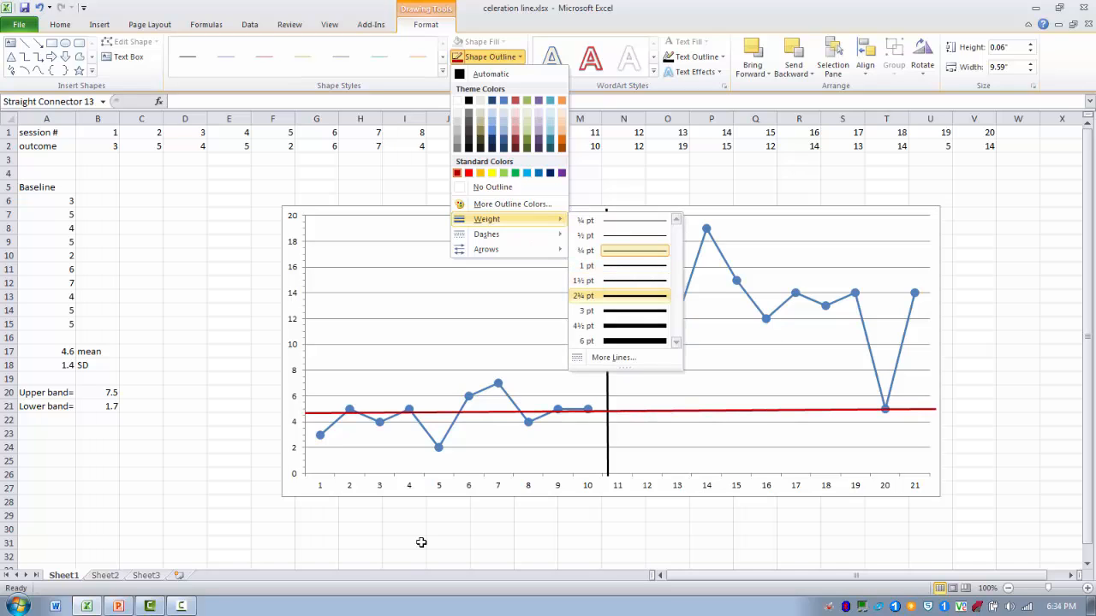
click(609, 281)
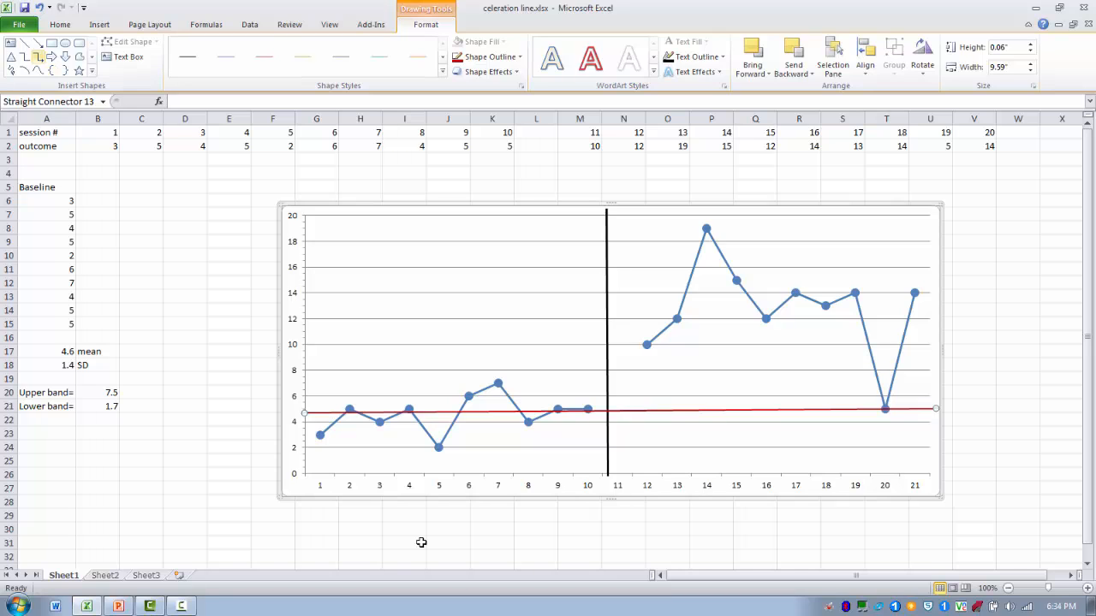
Draw a horizontal straight line about 9.58" wide across both phases at the upper band value of 7.5
click(25, 43)
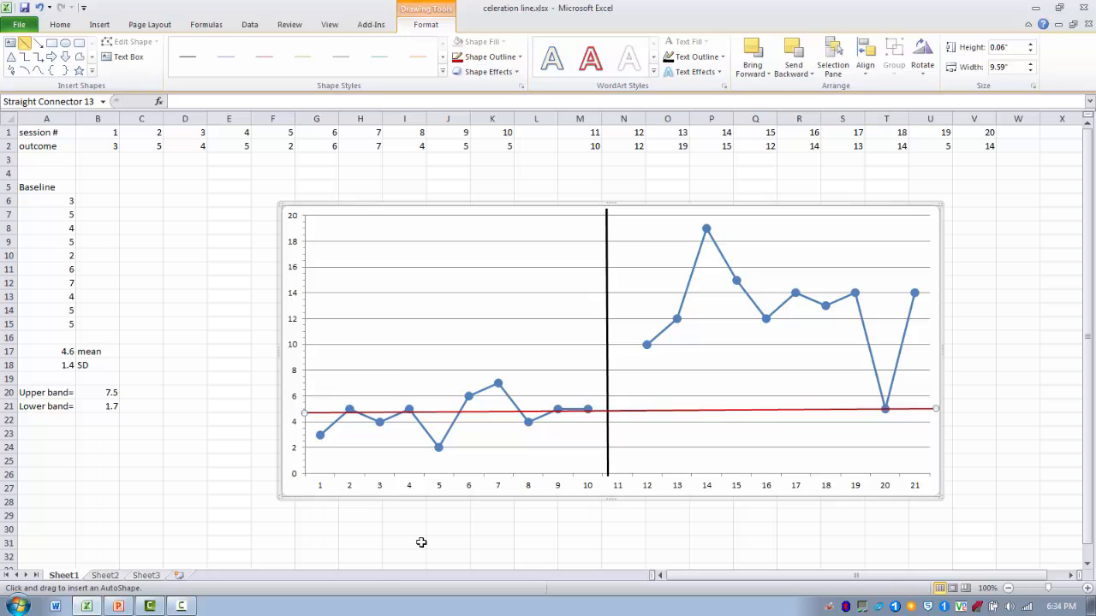
drag(427, 381, 930, 377)
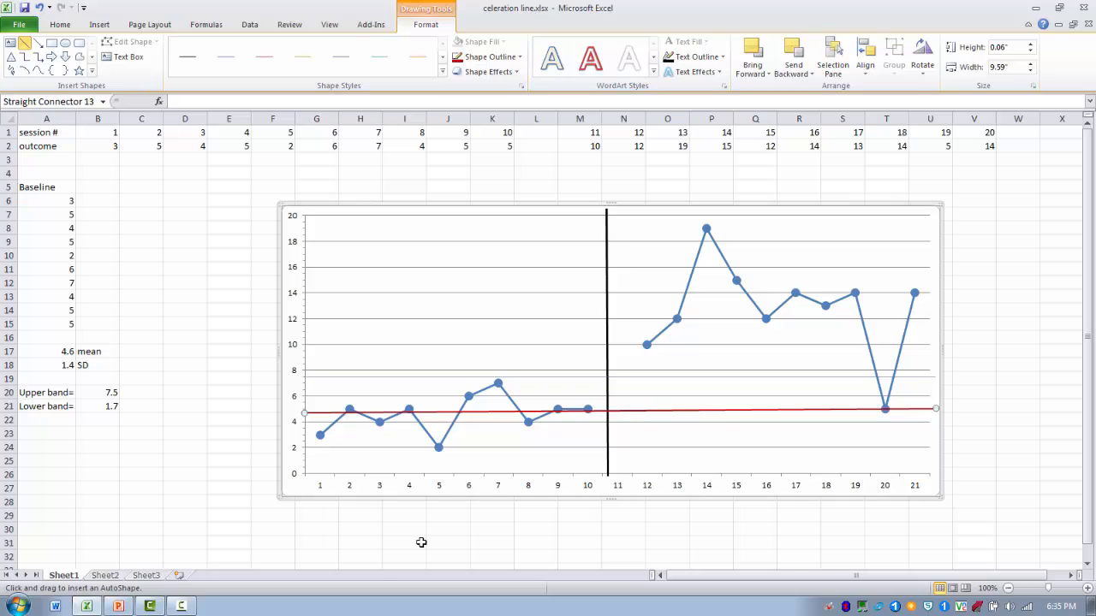
drag(930, 377, 934, 377)
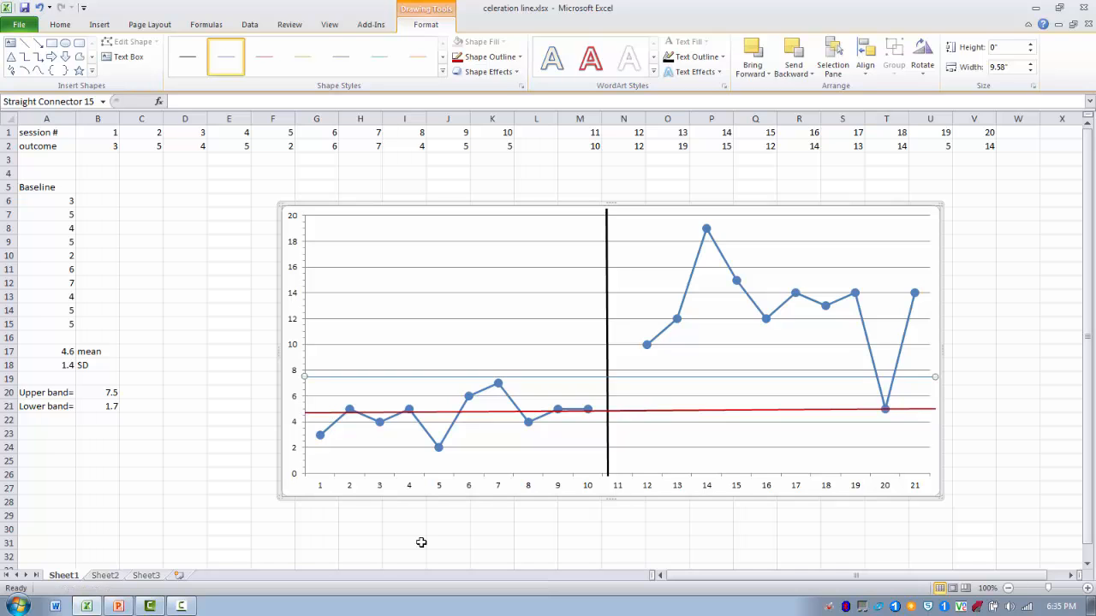
Format the upper band line with a dark red outline and the second dotted dash style
click(489, 57)
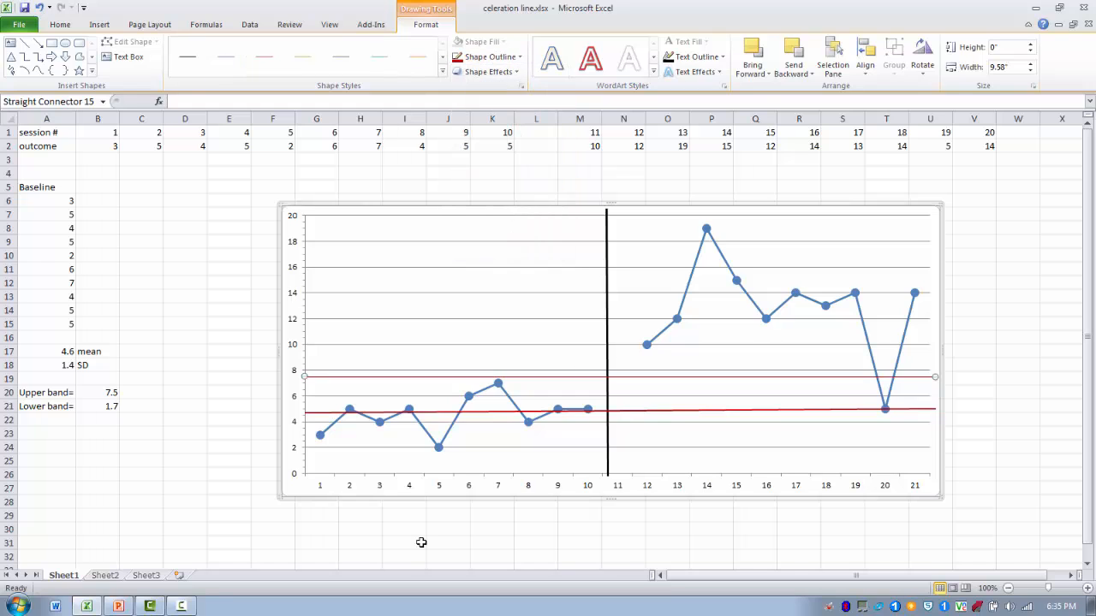
click(490, 56)
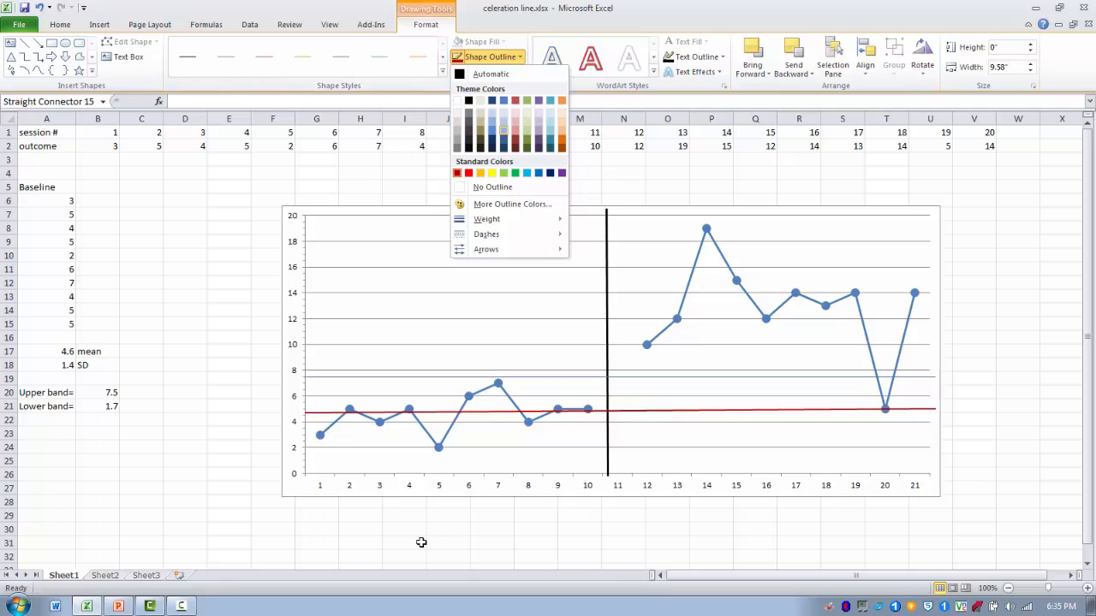
mouse_move(486, 234)
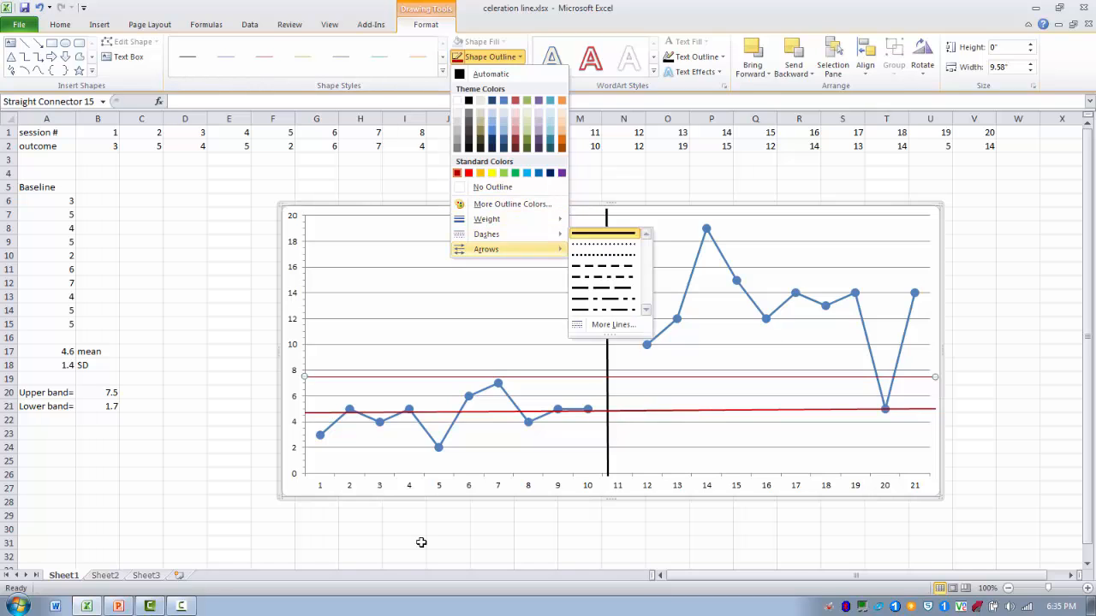
click(604, 254)
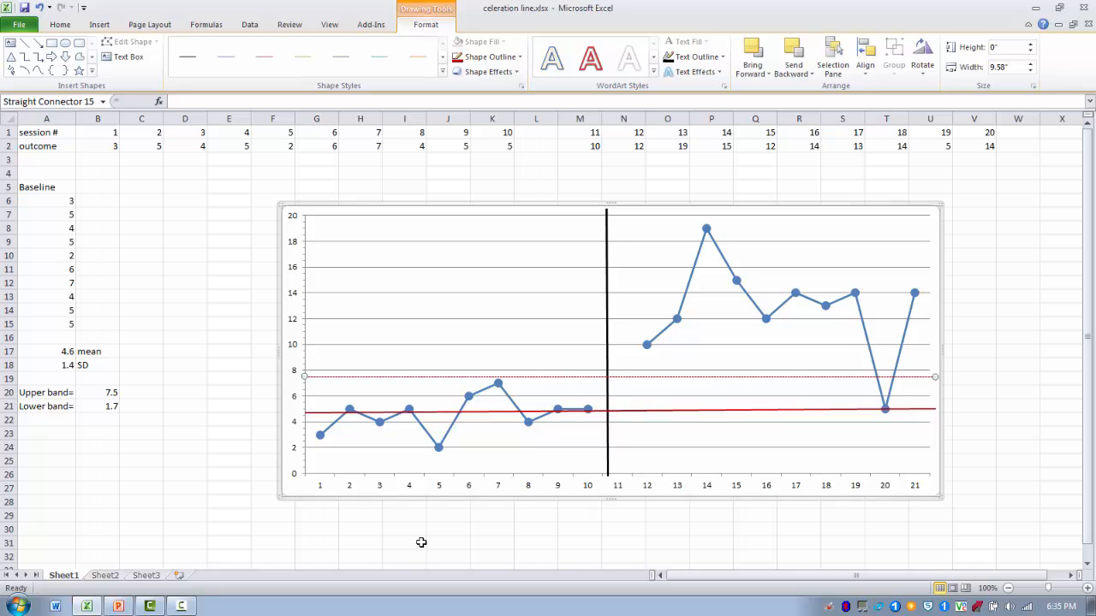
Draw a horizontal straight line about 9.66" wide across both phases at the lower band value of 1.7
click(99, 24)
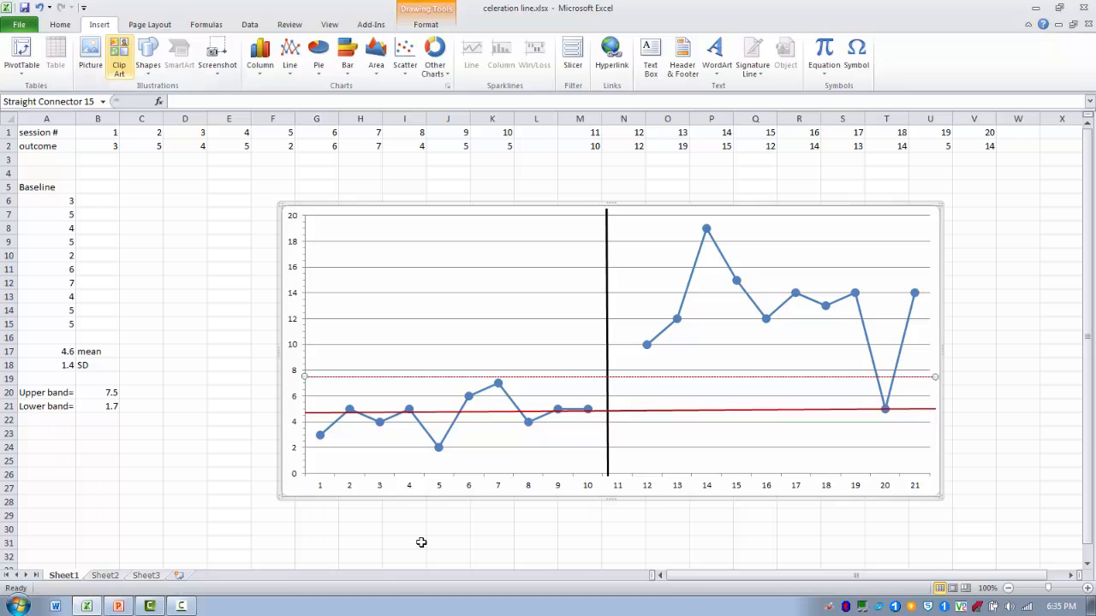
click(147, 56)
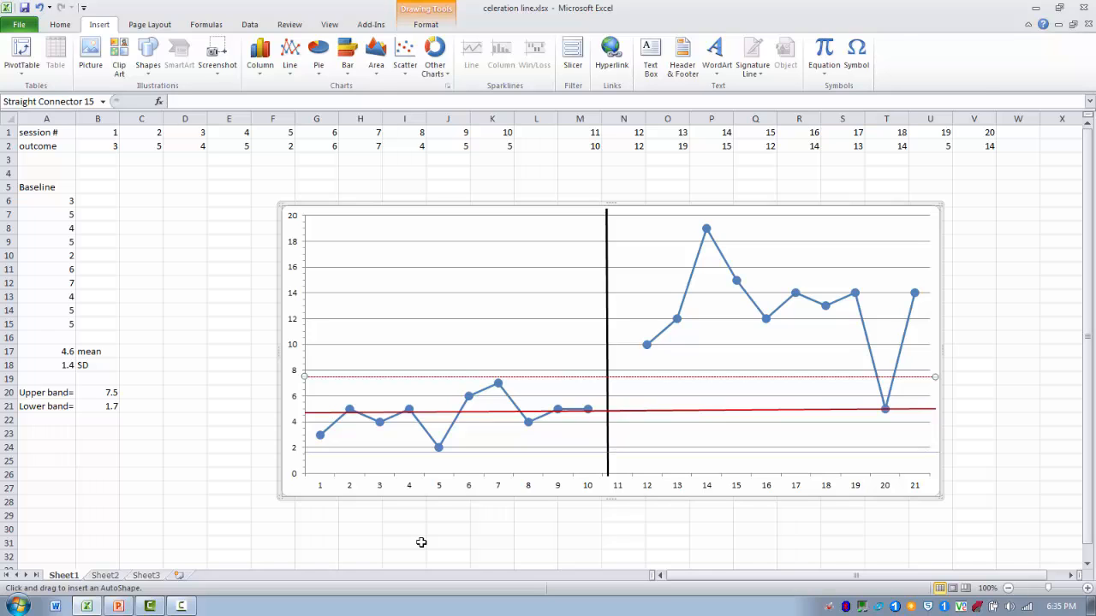
drag(304, 452, 939, 452)
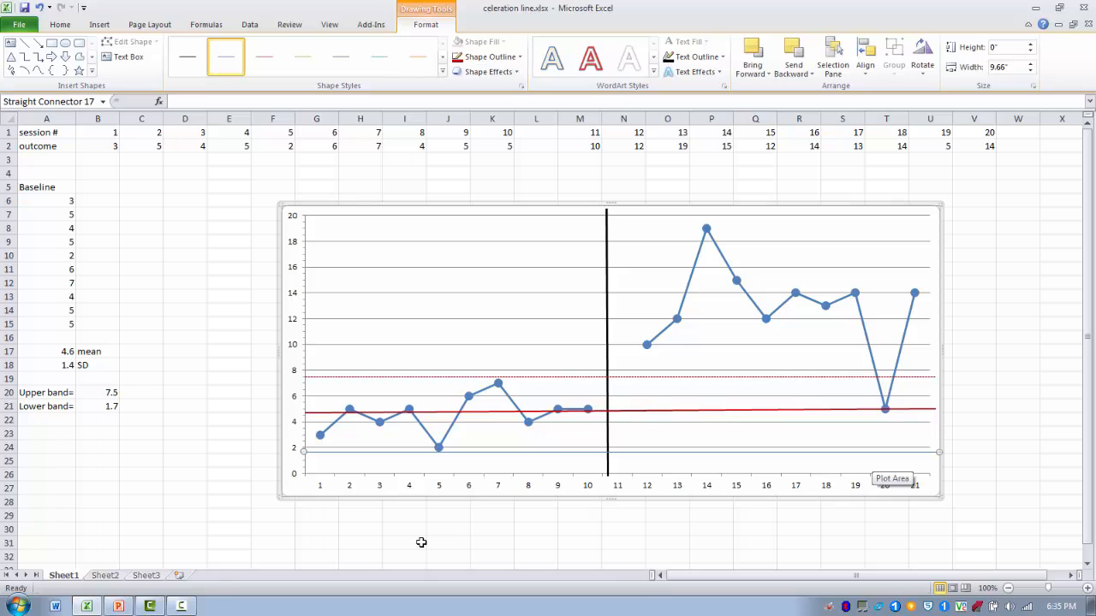
Give the lower band line a dark red outline and the same dotted dash style as the upper band
click(520, 58)
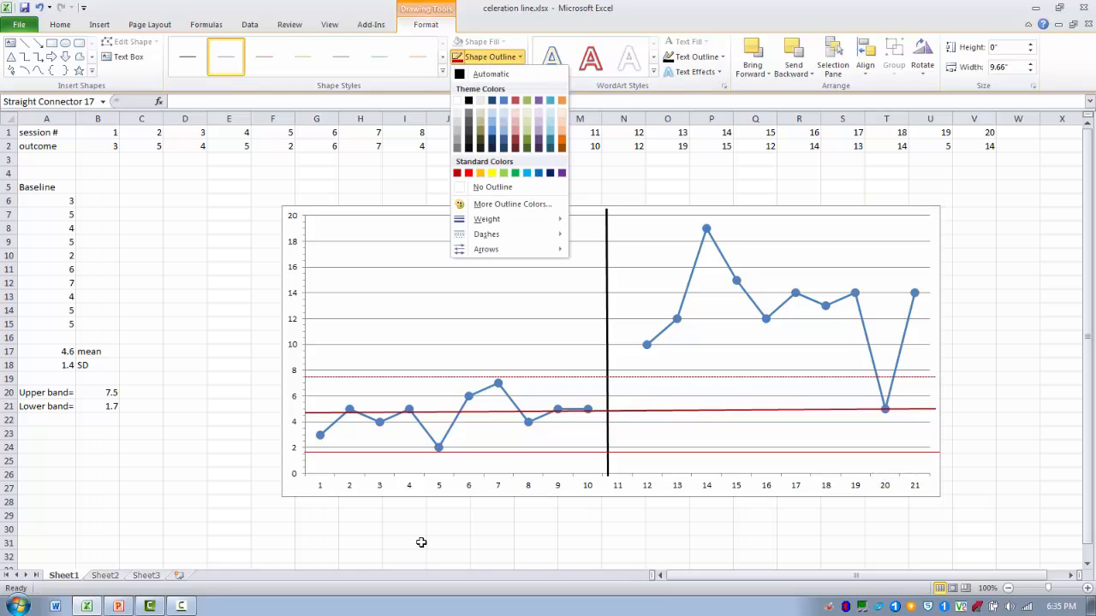
click(457, 173)
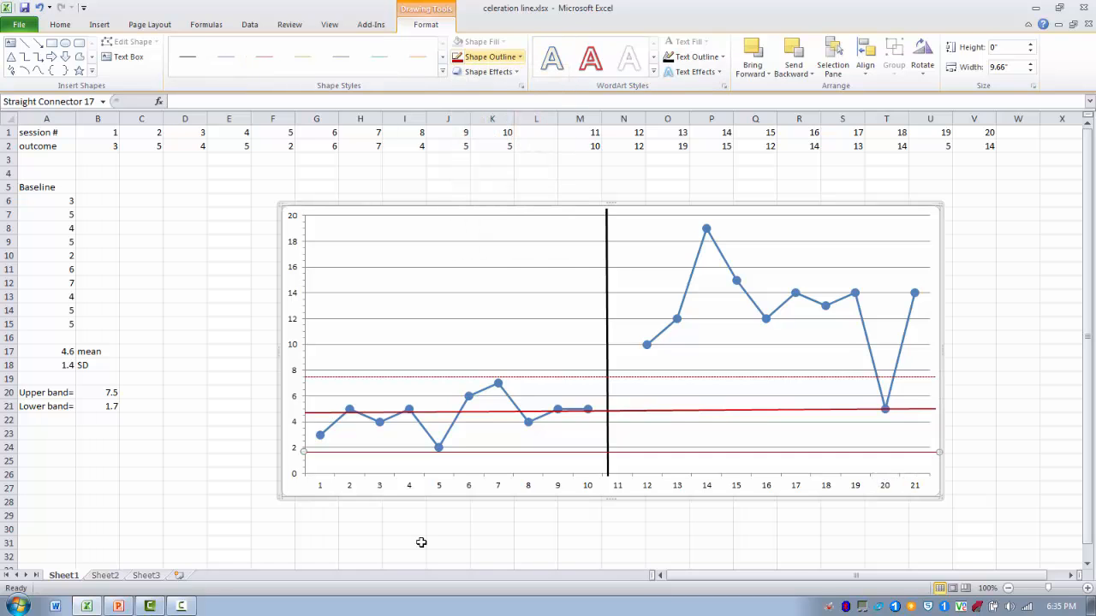
click(520, 57)
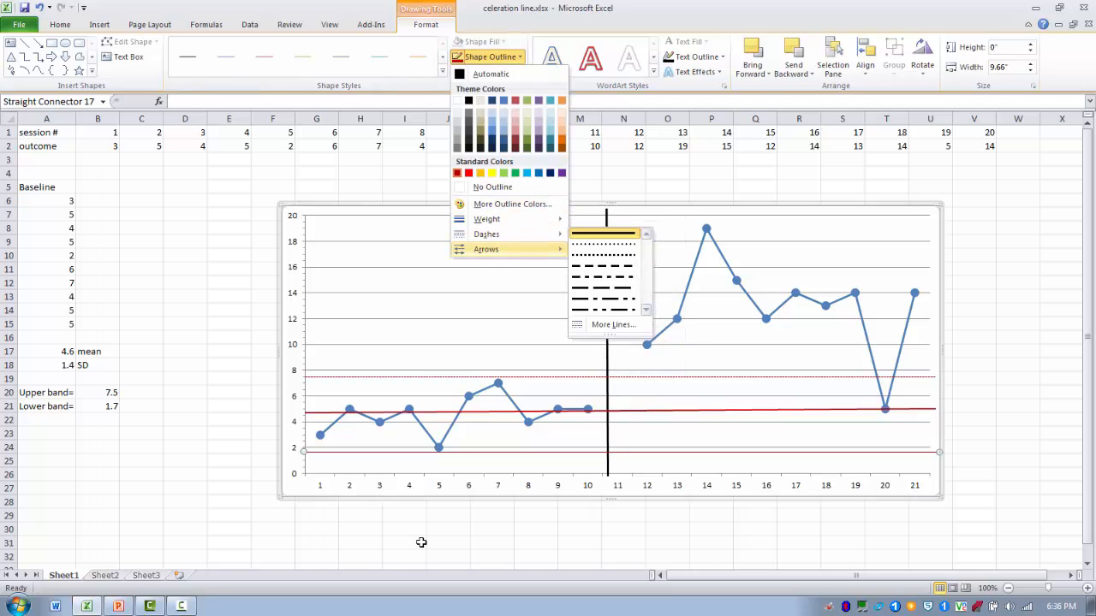
click(604, 255)
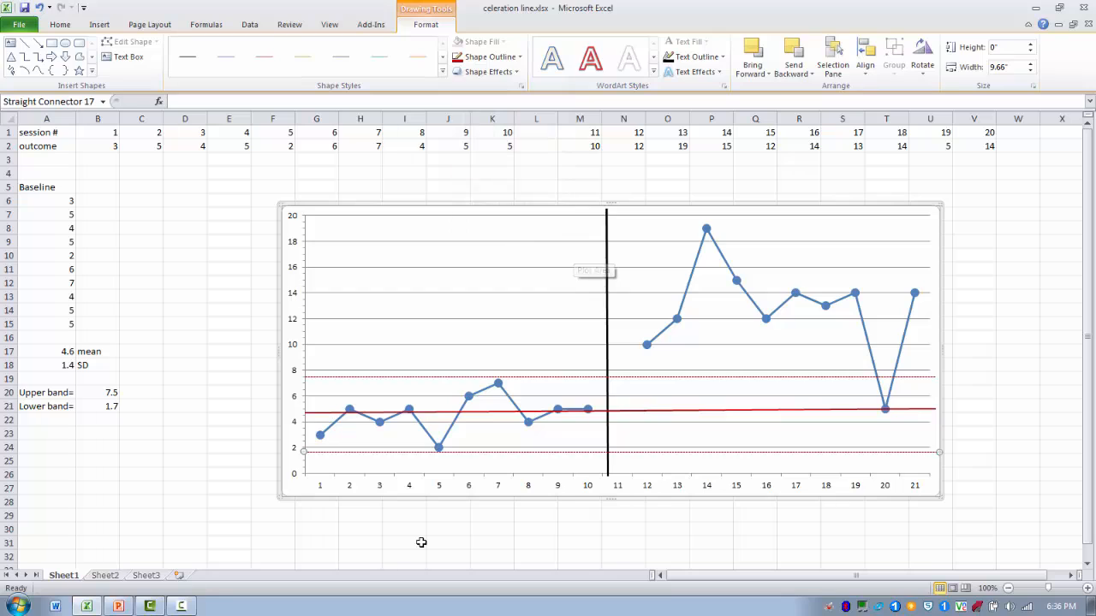